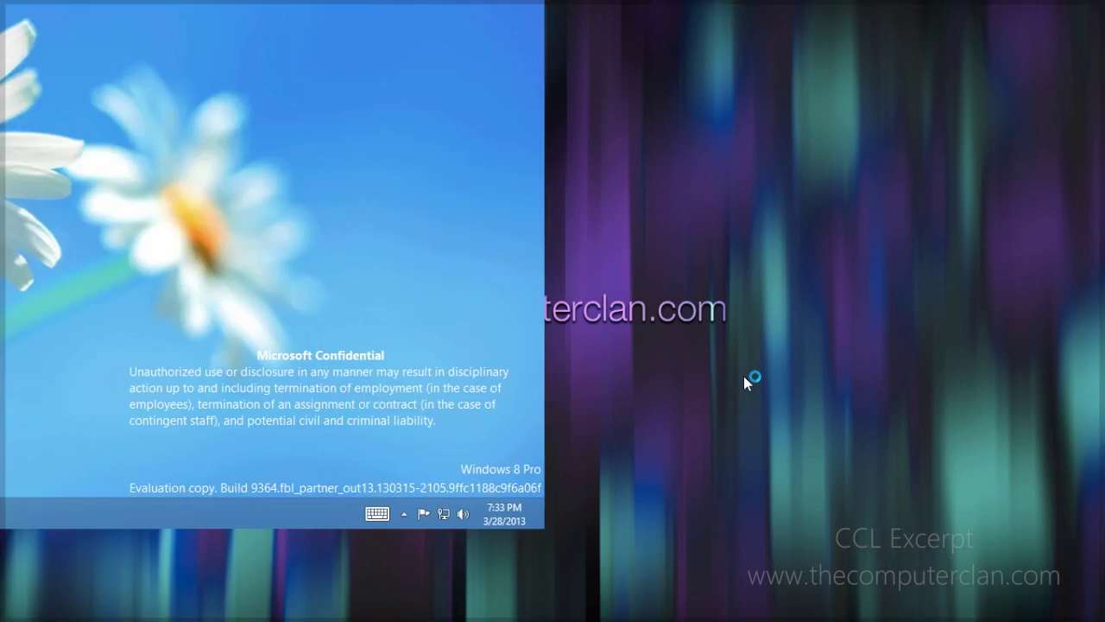
# Switch from Start to the desktop and back, ending on the Start screen's app tiles
pyautogui.press('super')
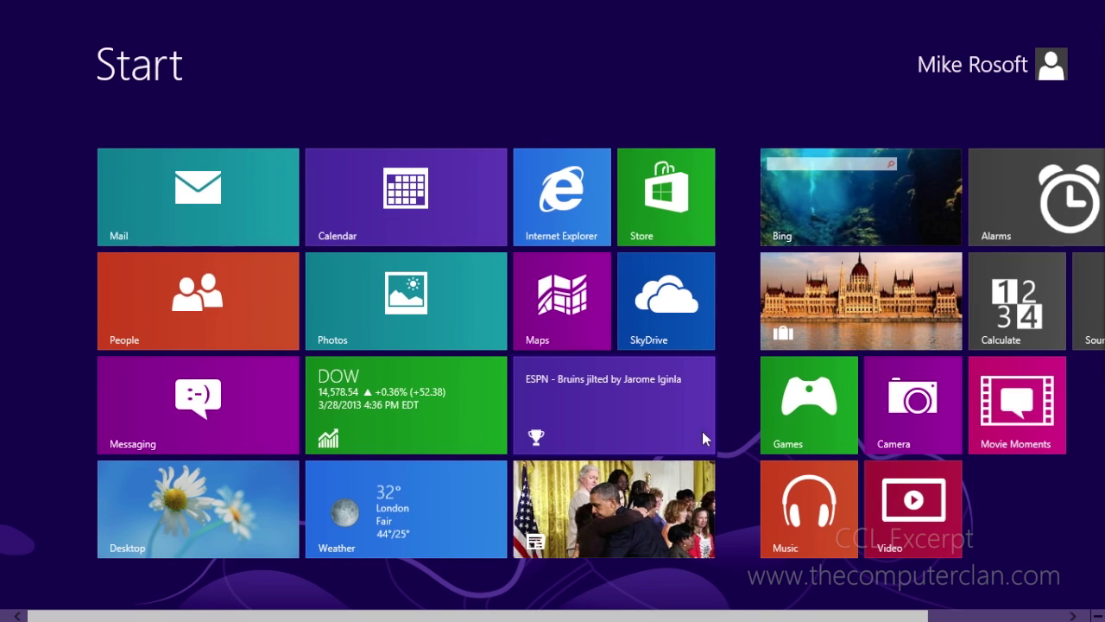
pyautogui.press('super')
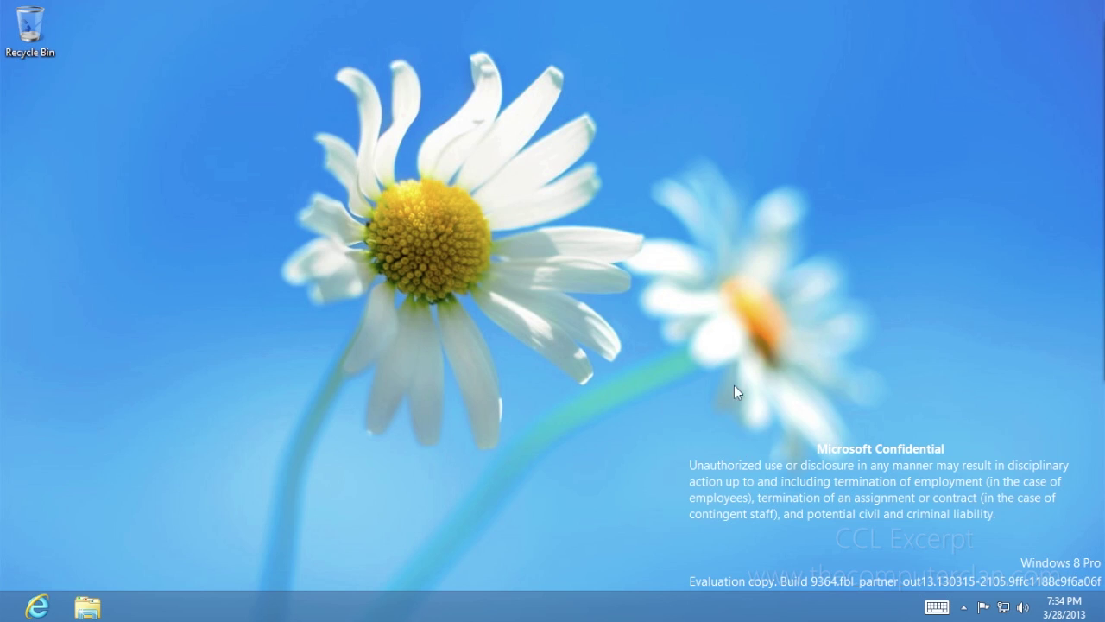
pyautogui.moveTo(730, 294); pyautogui.dragTo(491, 324)
pyautogui.press('super')
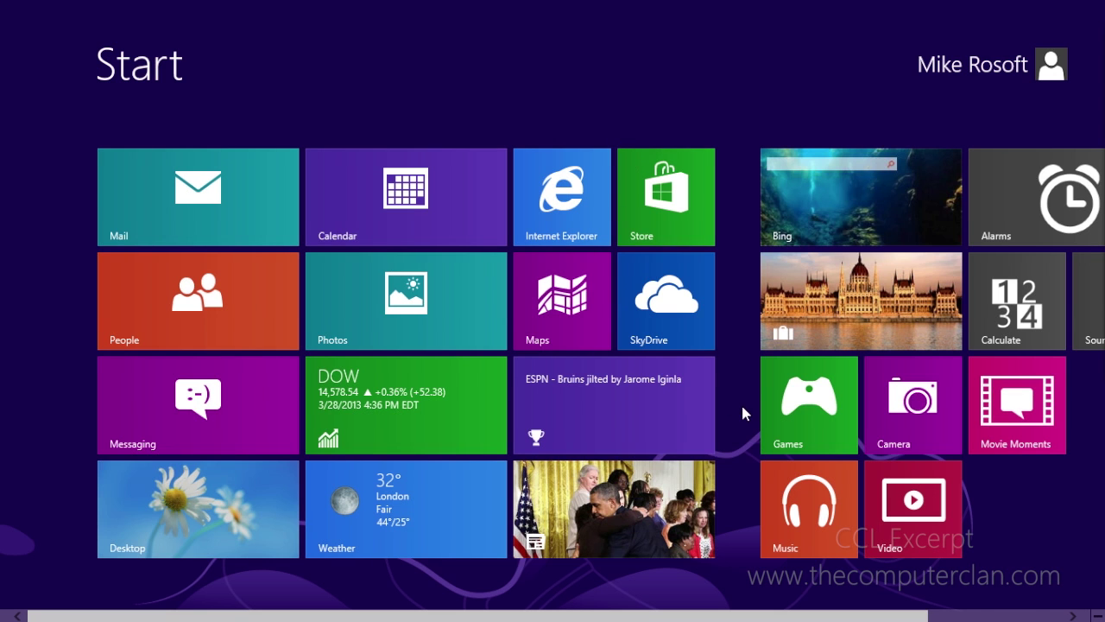
pyautogui.scroll(-2, 743, 412)
pyautogui.scroll(2, 743, 412)
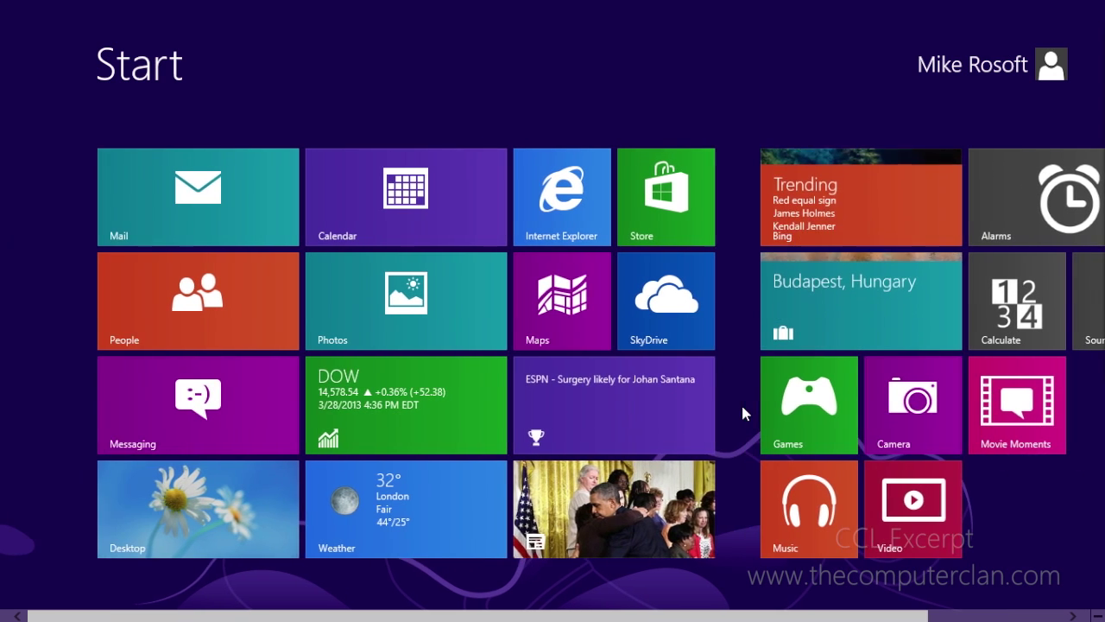
pyautogui.scroll(-2, 743, 412)
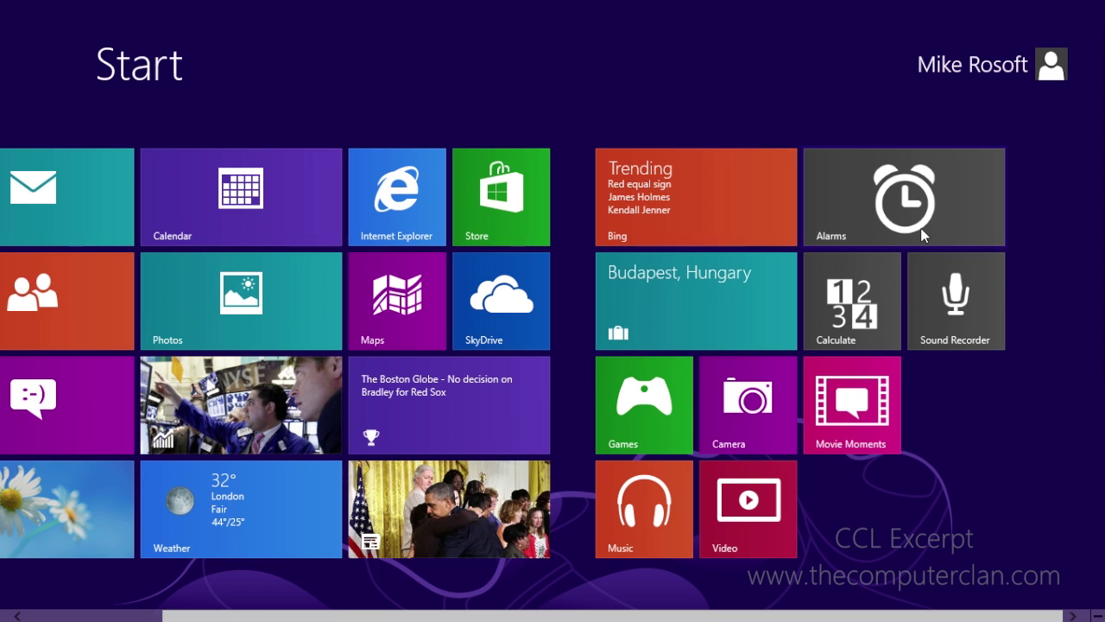
pyautogui.scroll(2, 922, 233)
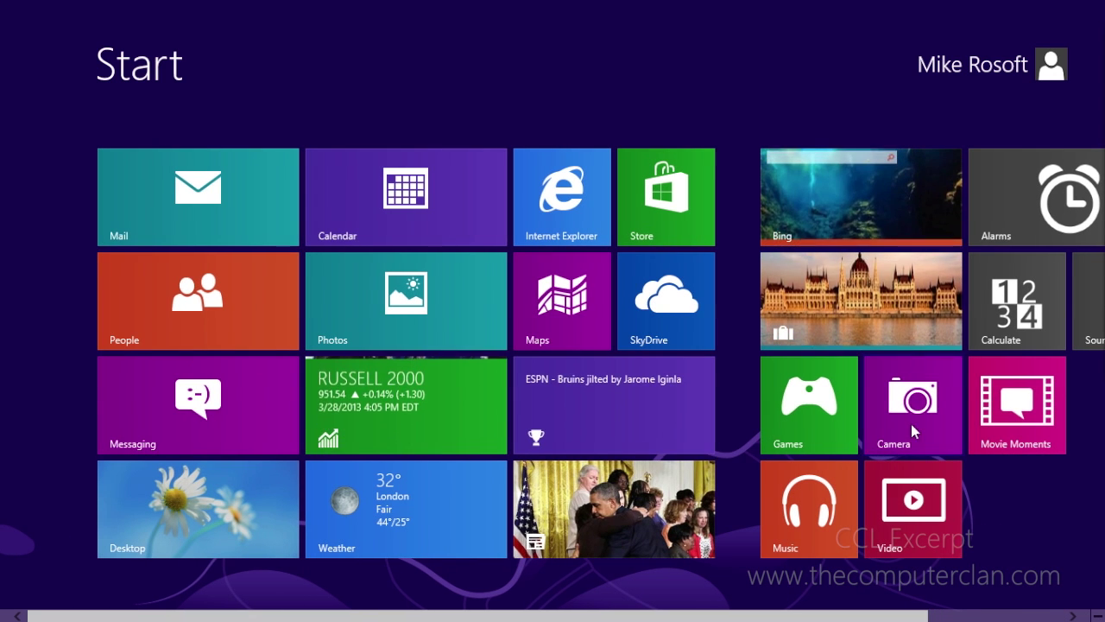
pyautogui.scroll(-2, 912, 428)
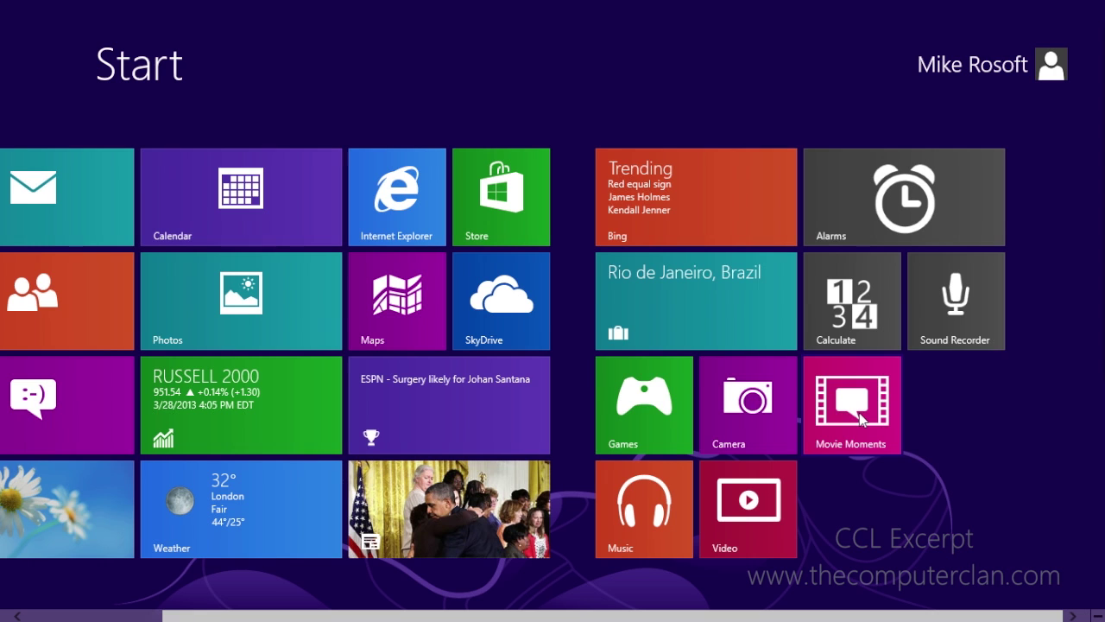
pyautogui.scroll(2, 860, 418)
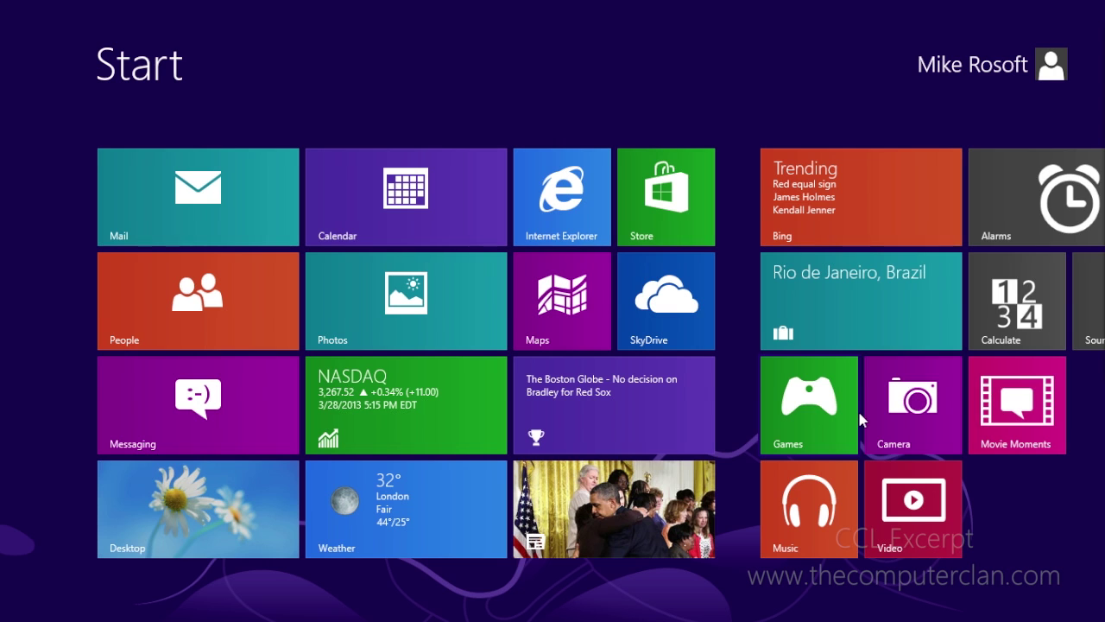
pyautogui.write('f')
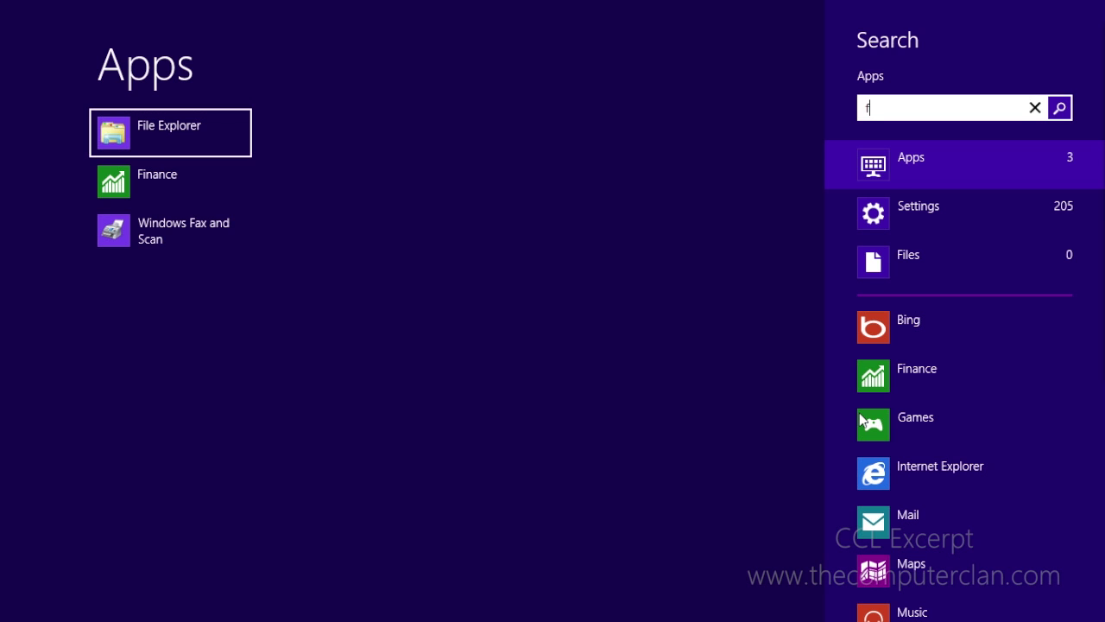
pyautogui.press('BackSpace')
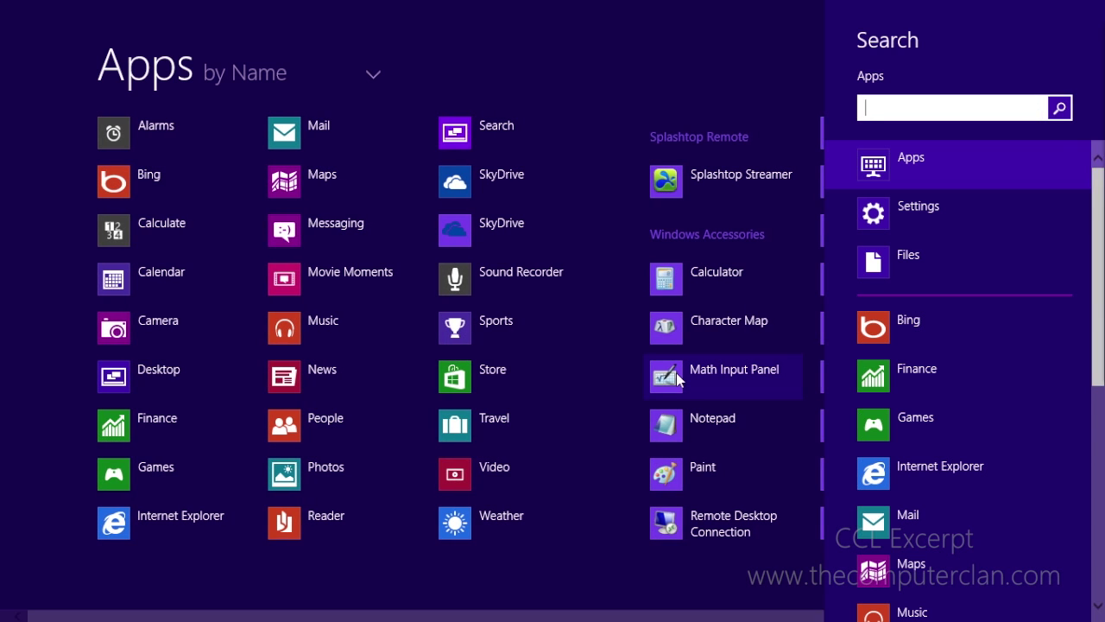
pyautogui.press('Escape')
pyautogui.press('super')
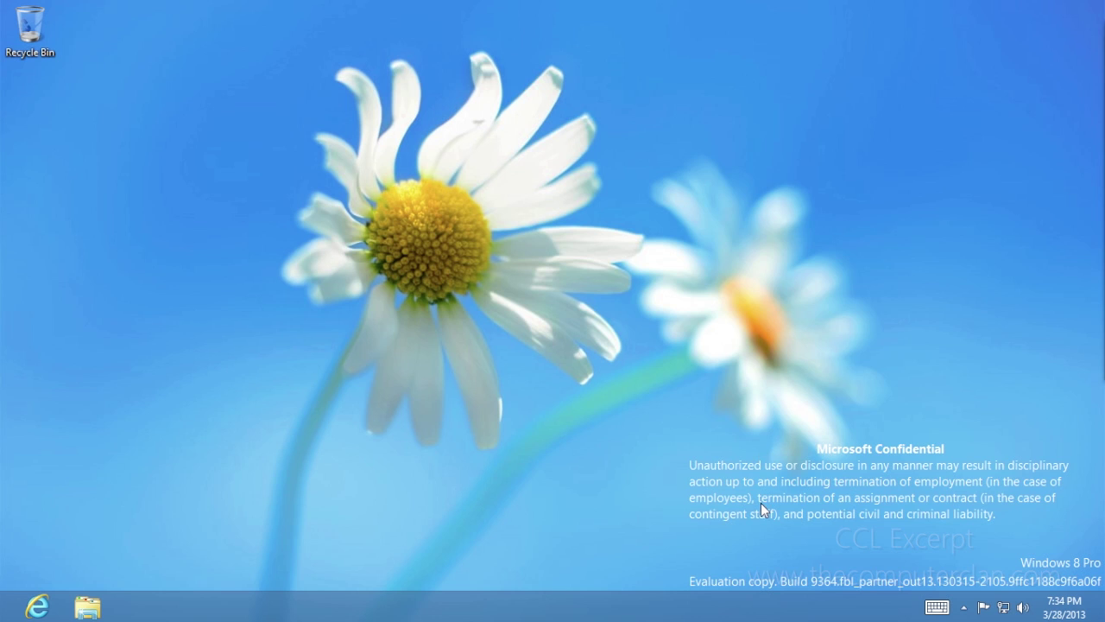
pyautogui.press('super')
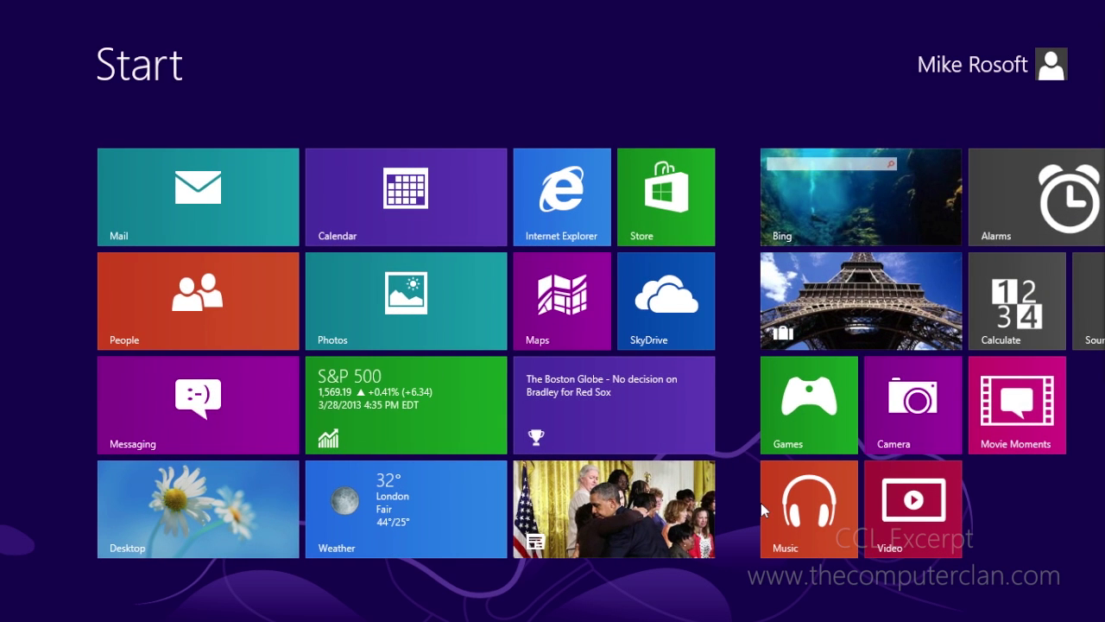
pyautogui.rightClick(1015, 547)
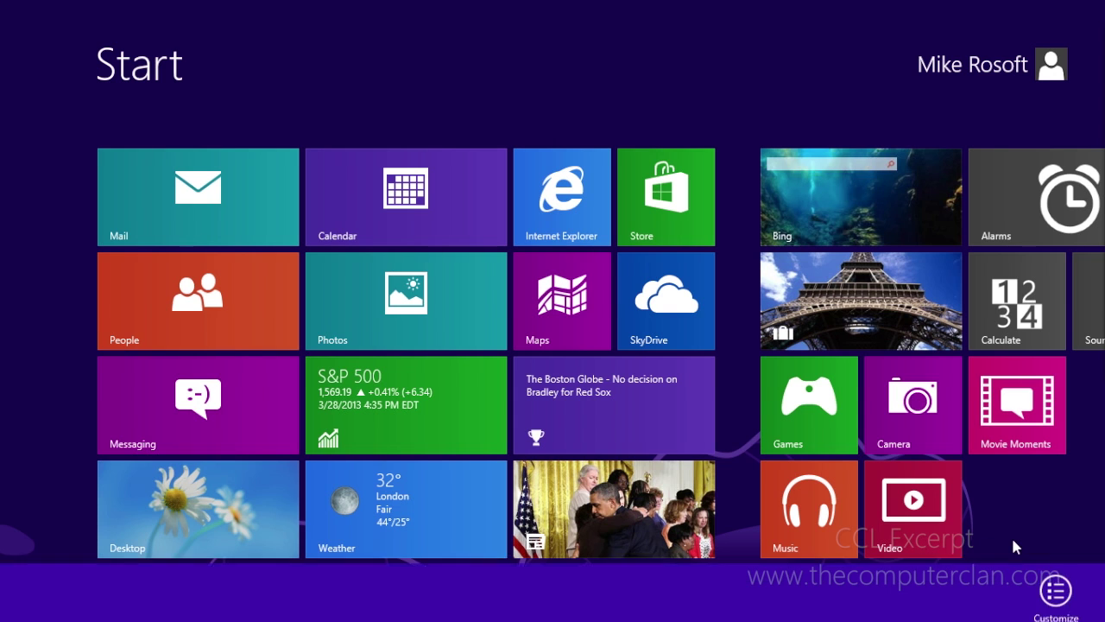
# Enter Start customize mode and move the Games tile to sit after Music
pyautogui.click(1057, 581)
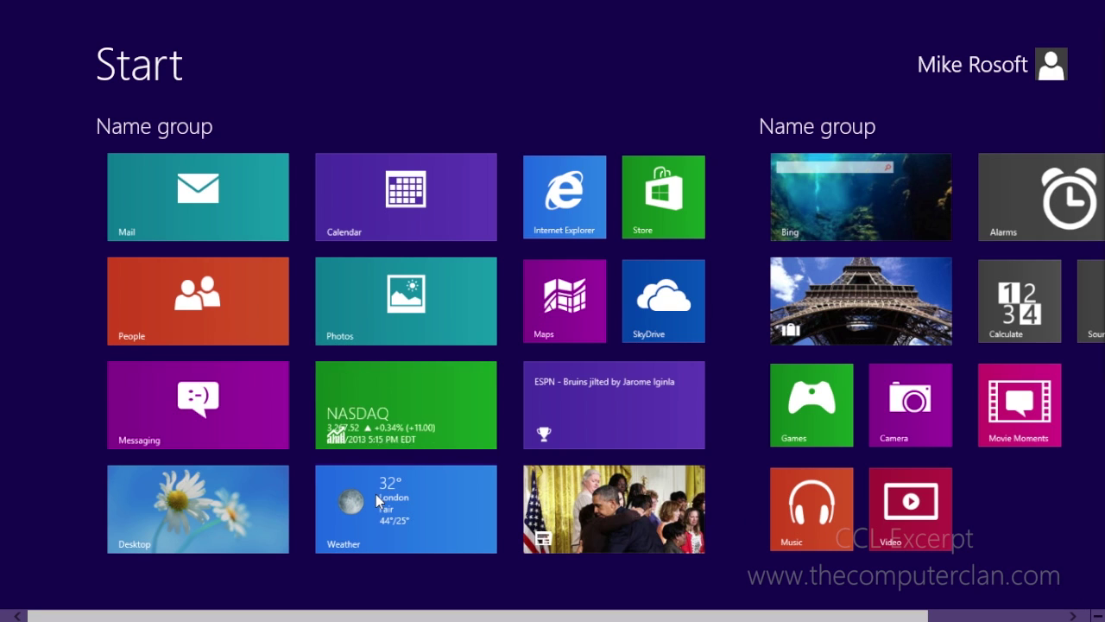
pyautogui.rightClick(818, 416)
pyautogui.moveTo(819, 416); pyautogui.dragTo(911, 510)
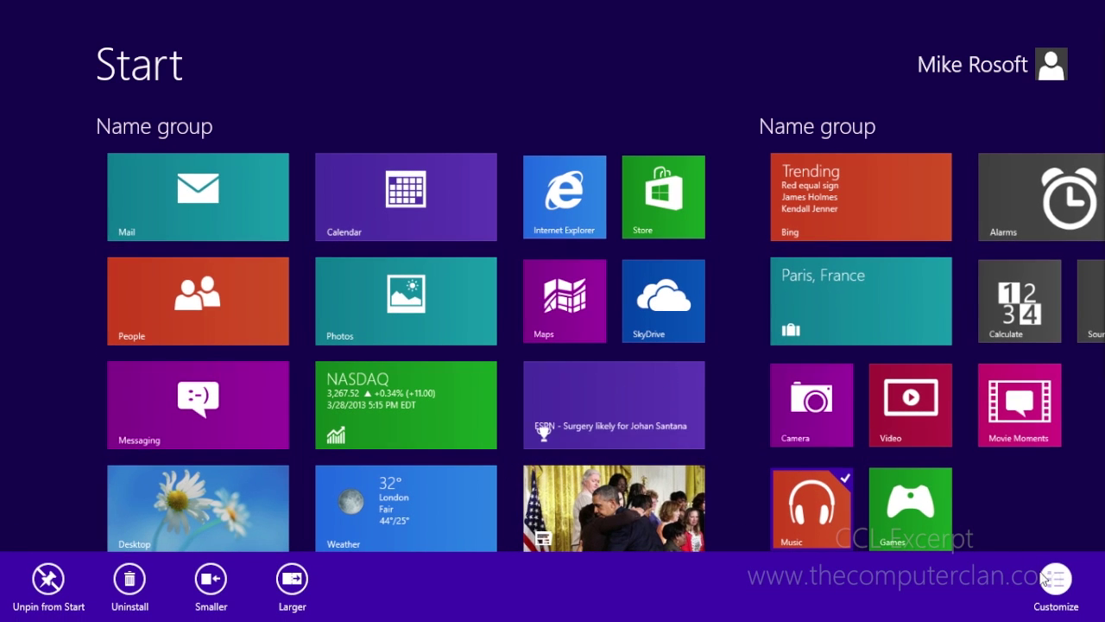
# Select Camera, Video, Music and Games and unpin them from Start
pyautogui.rightClick(812, 404)
pyautogui.rightClick(913, 418)
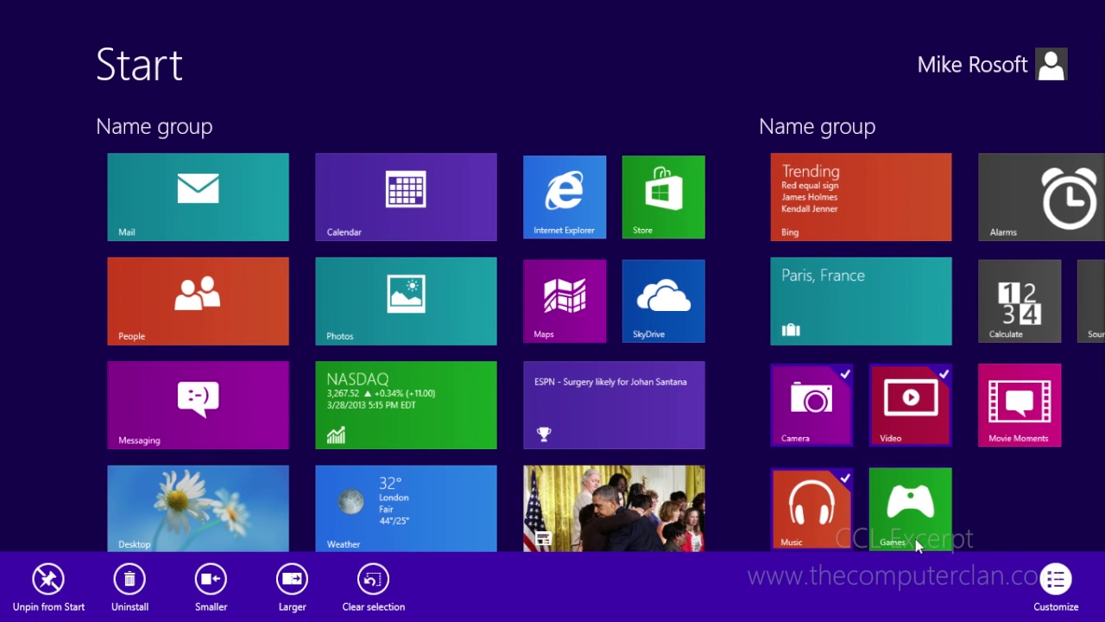
pyautogui.rightClick(921, 511)
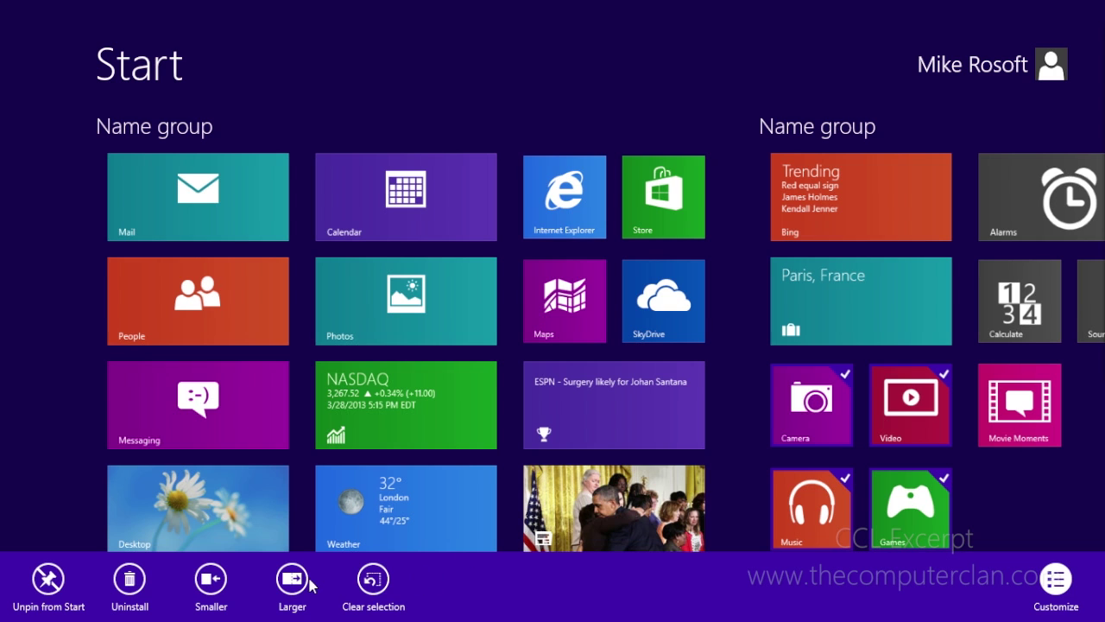
pyautogui.click(49, 585)
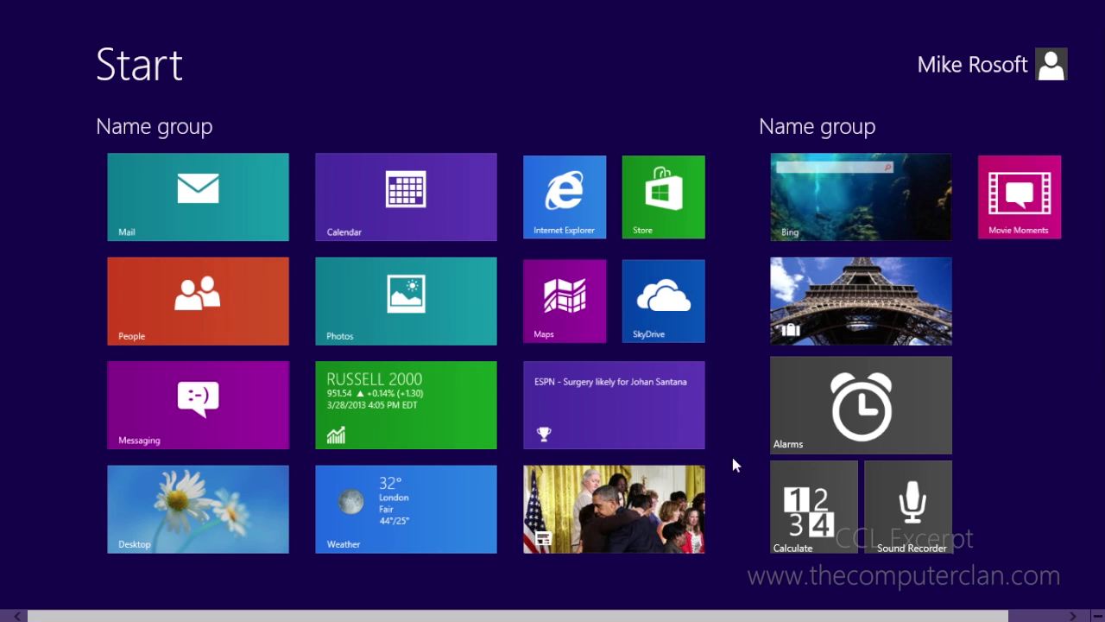
pyautogui.rightClick(218, 518)
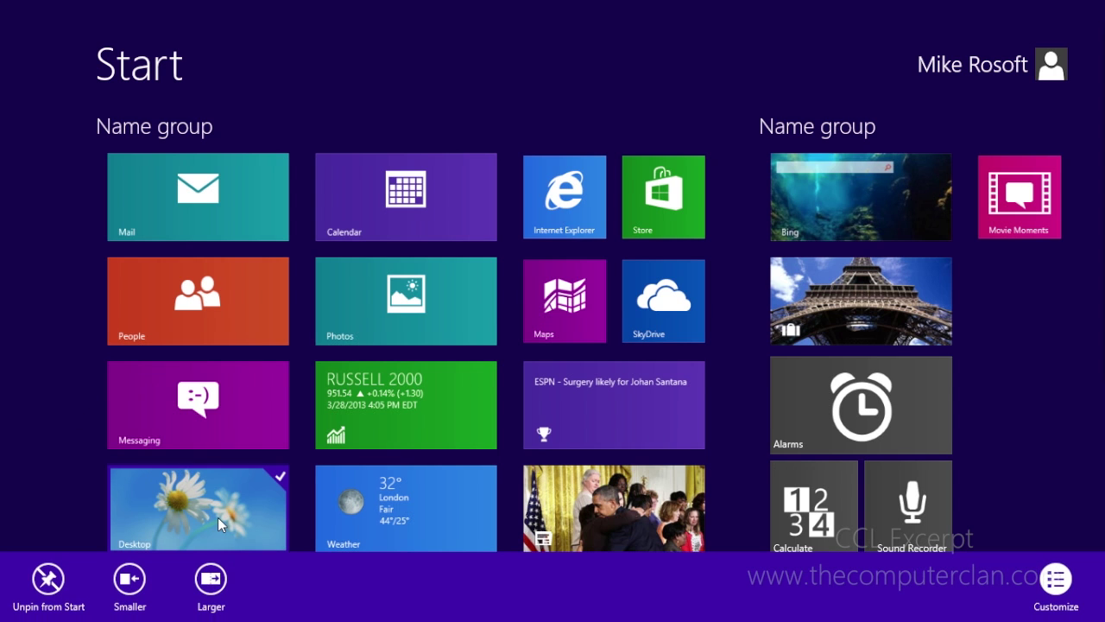
# Make the Desktop tile large
pyautogui.click(215, 596)
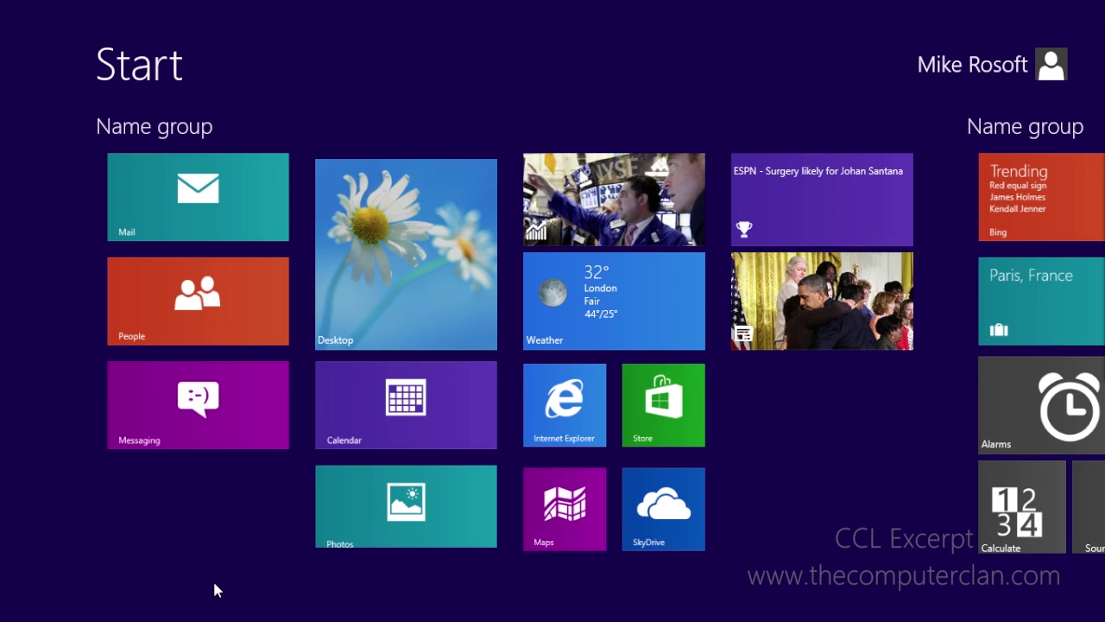
pyautogui.scroll(-3, 836, 509)
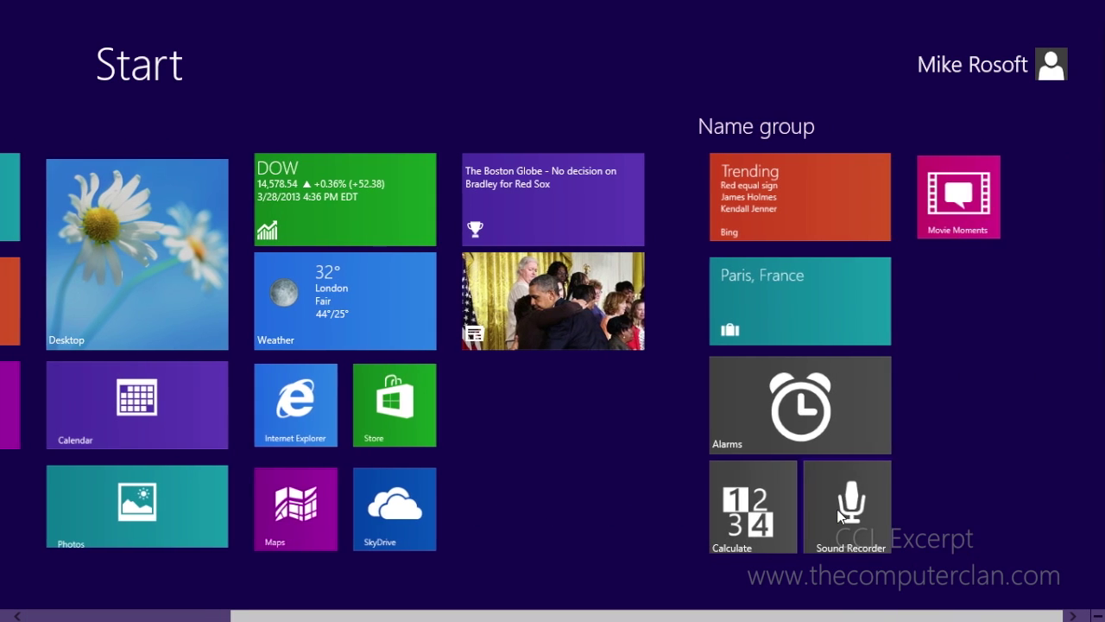
pyautogui.scroll(3, 836, 507)
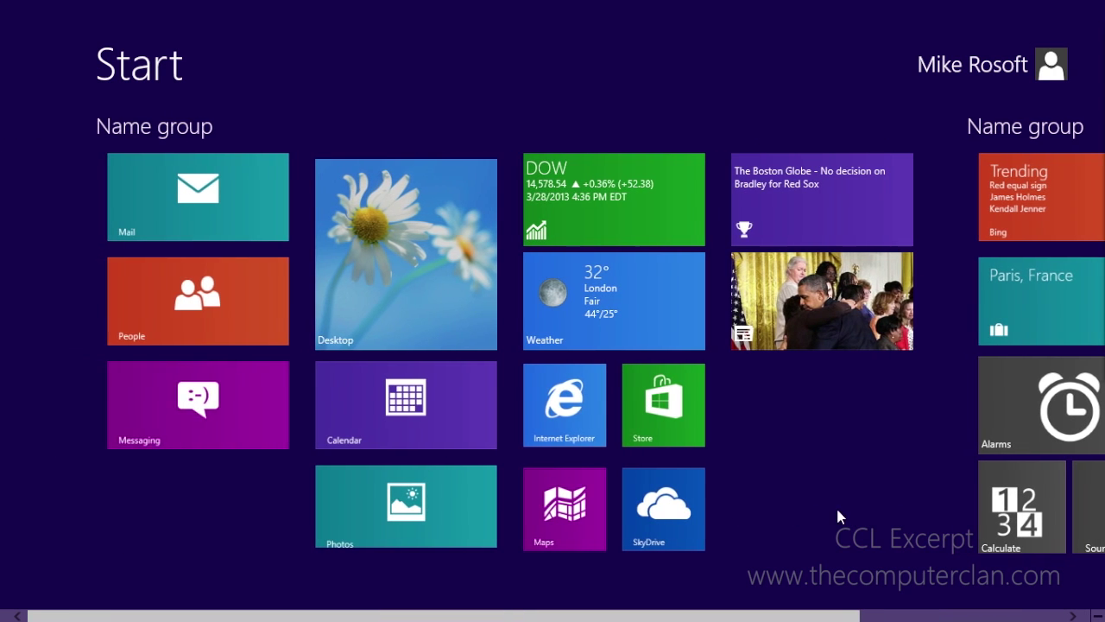
# Shrink the Internet Explorer, Maps, SkyDrive and Store tiles to small size
pyautogui.rightClick(558, 409)
pyautogui.click(133, 586)
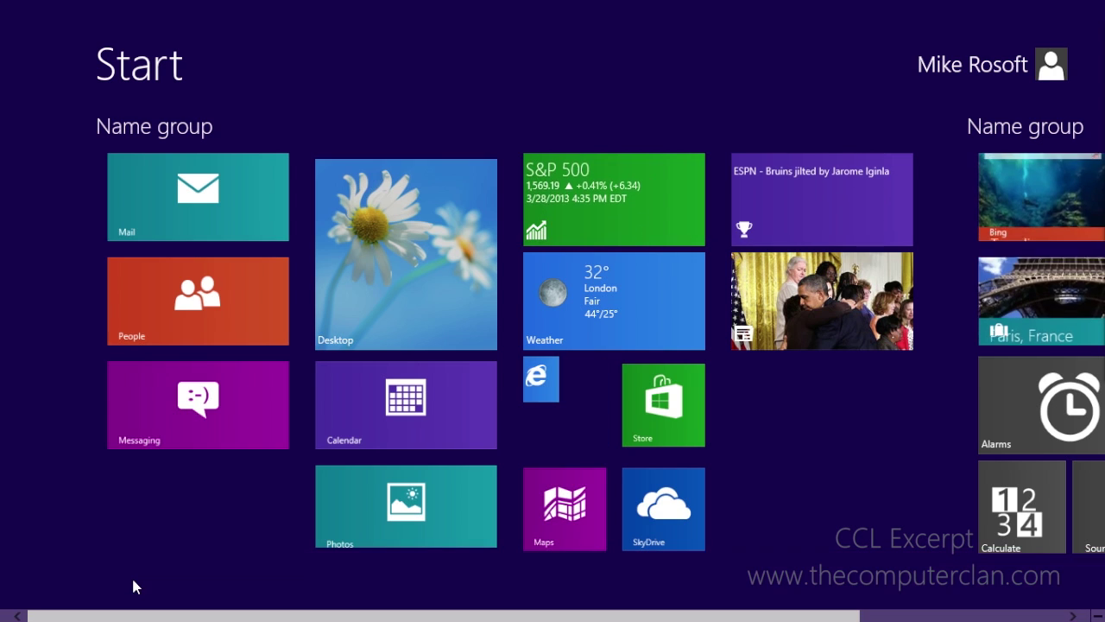
pyautogui.rightClick(565, 518)
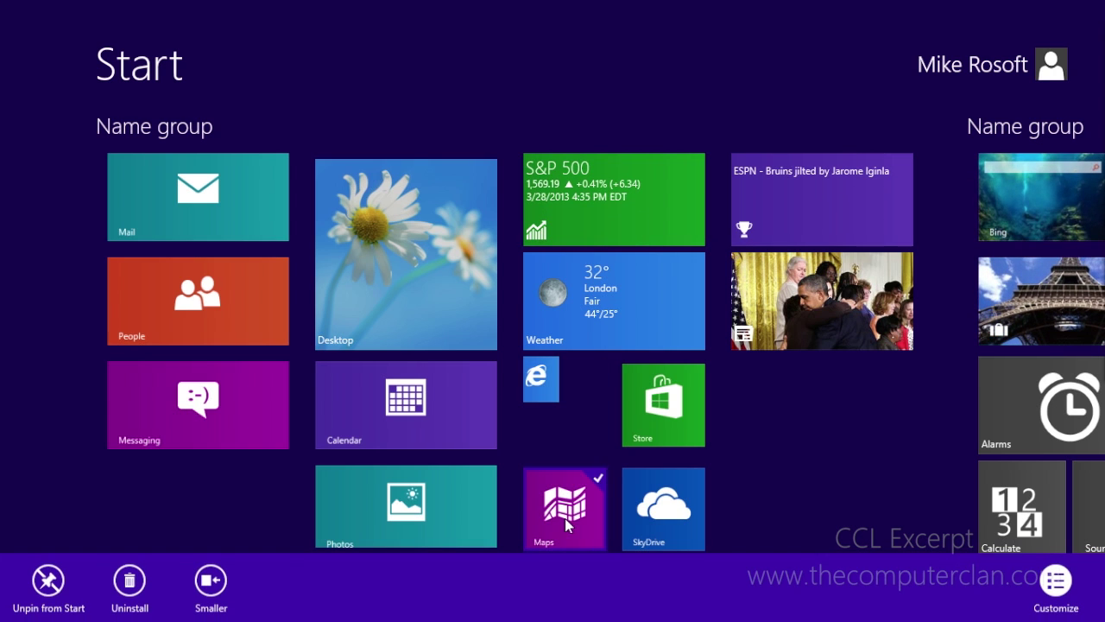
pyautogui.rightClick(667, 521)
pyautogui.rightClick(669, 398)
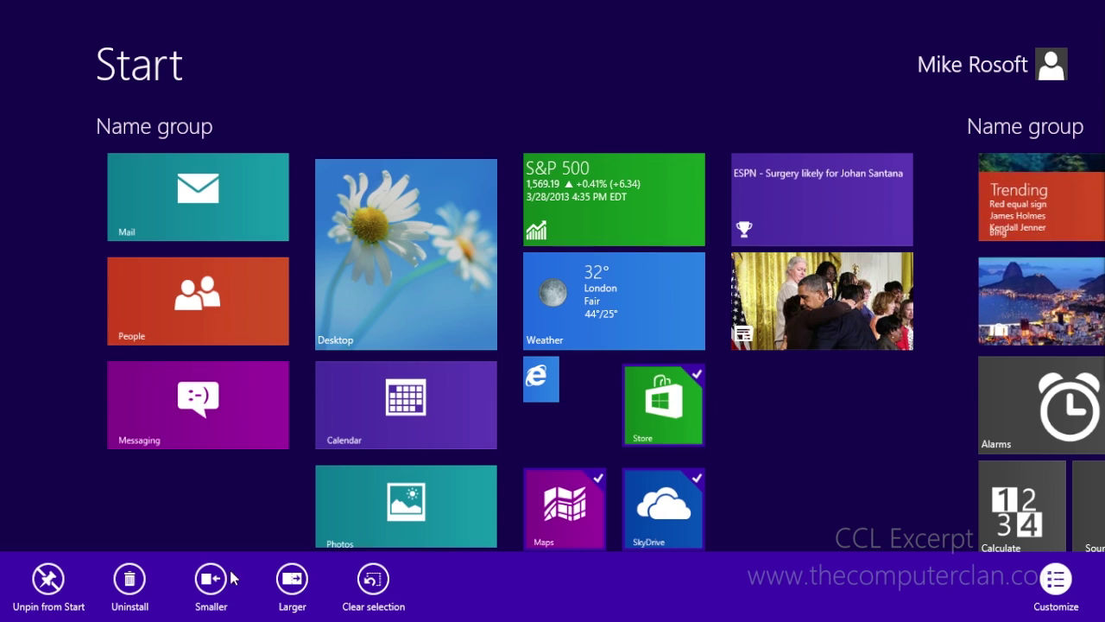
pyautogui.click(207, 586)
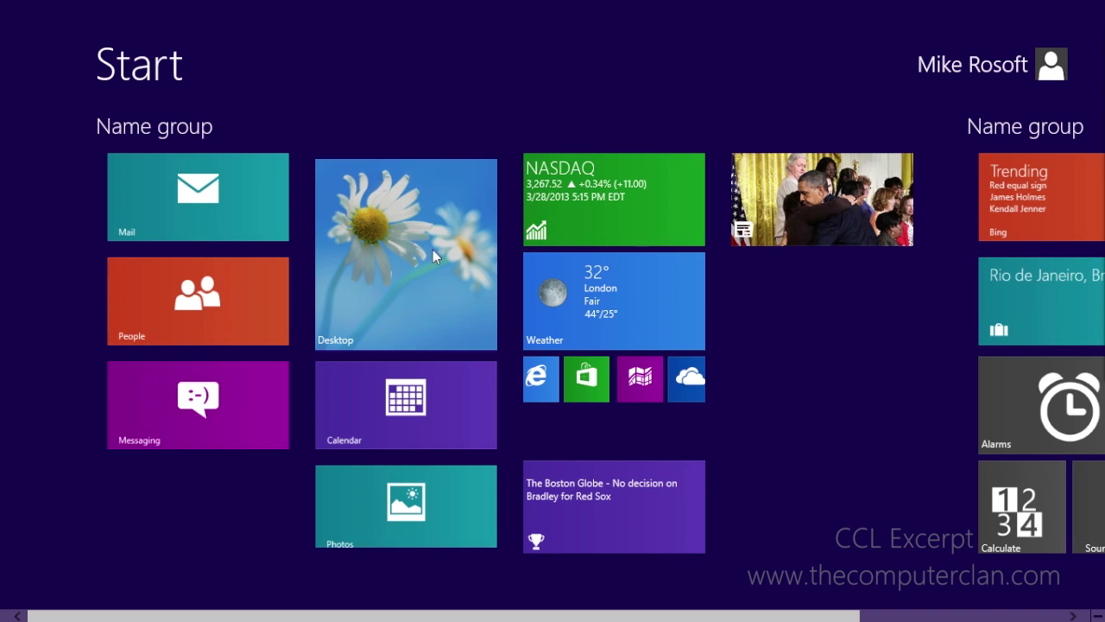
# Return to Start, then select Messaging, People and Mail and apply Smaller
pyautogui.press('super')
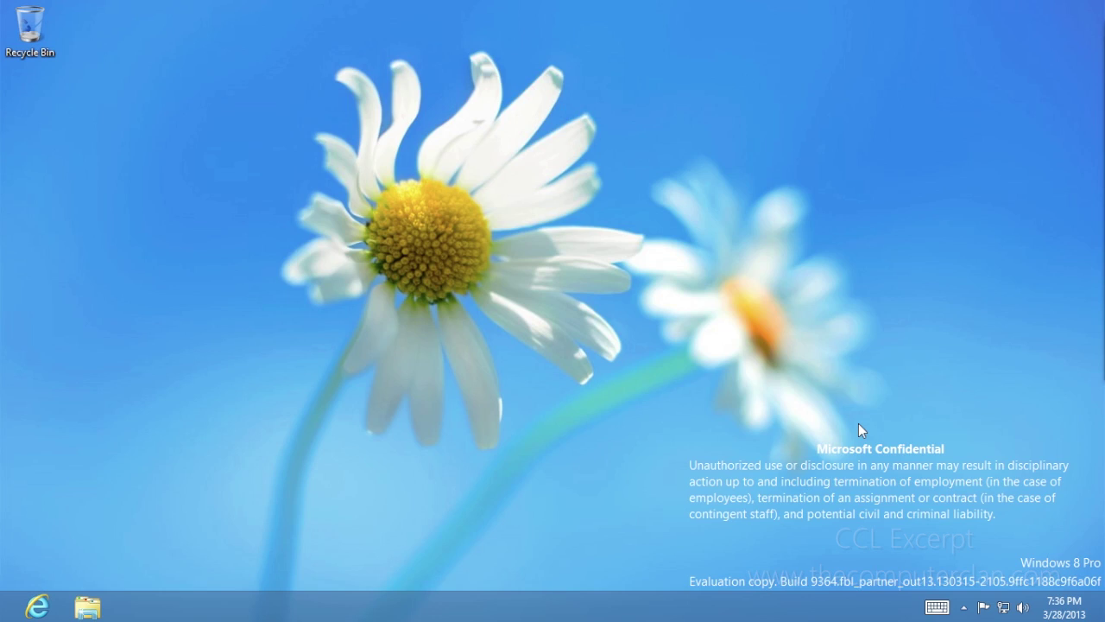
pyautogui.press('super')
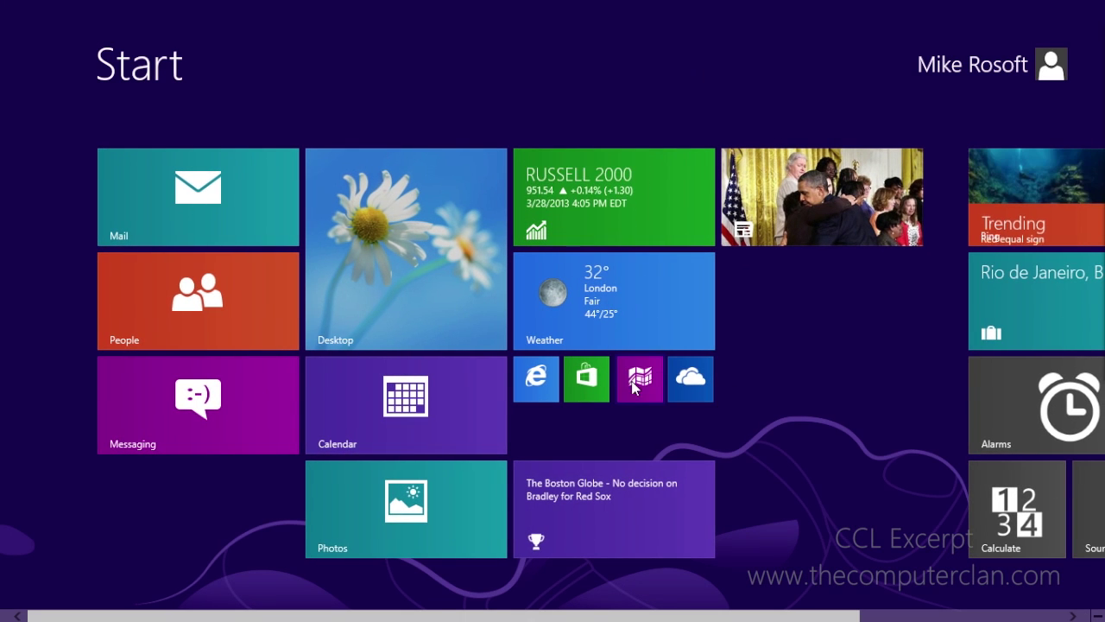
pyautogui.rightClick(250, 390)
pyautogui.rightClick(236, 332)
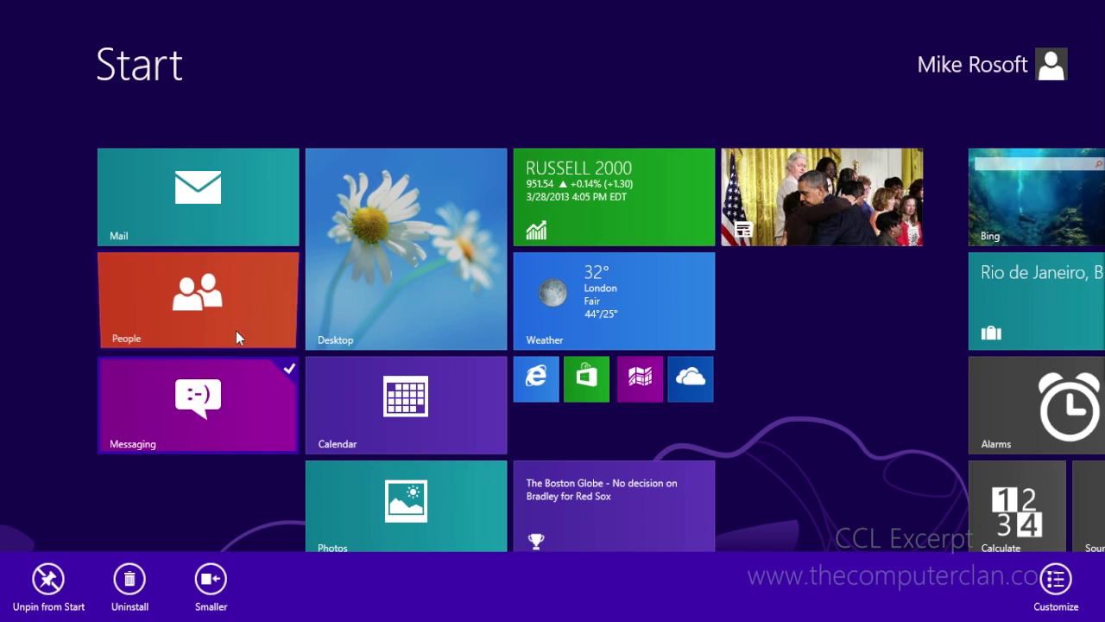
pyautogui.rightClick(233, 217)
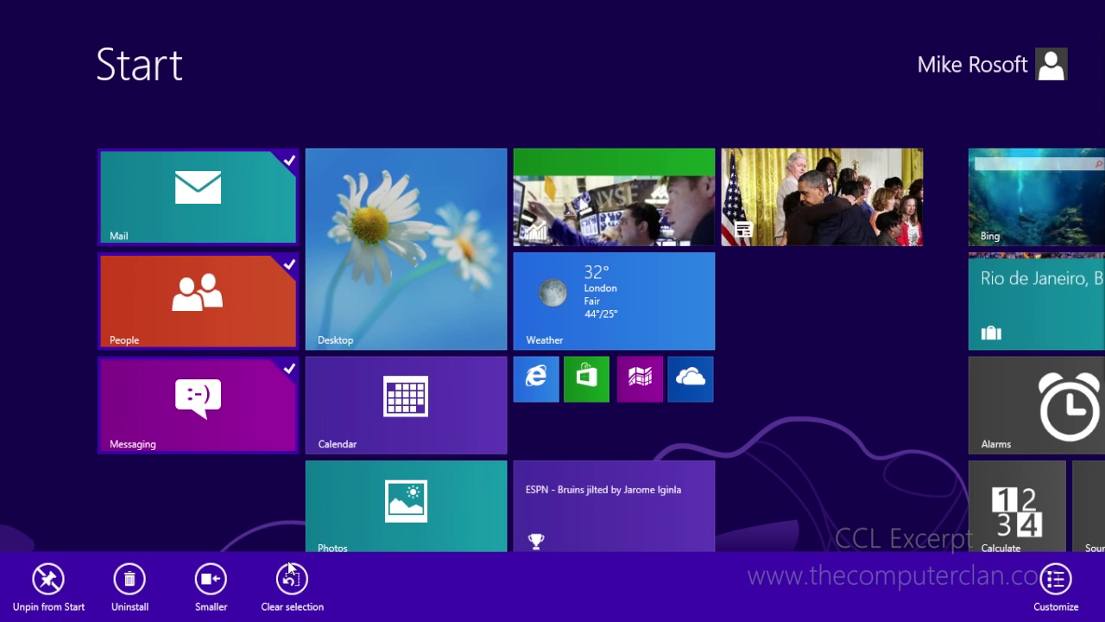
pyautogui.click(211, 578)
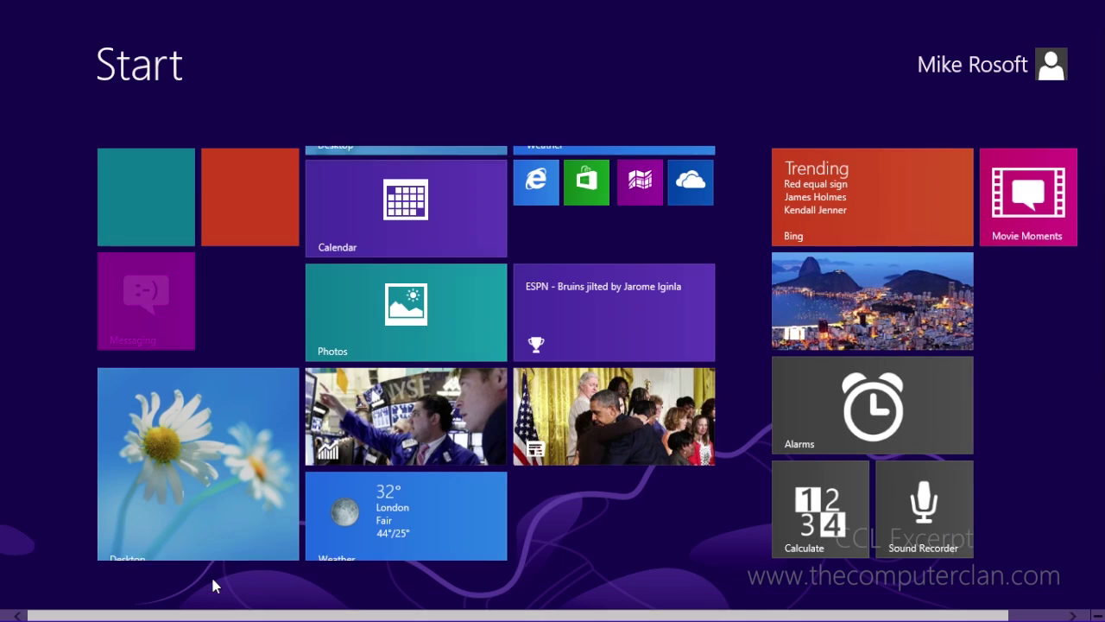
# Reselect Mail, People and Messaging, shrink them to small, and open Start settings with Win+I
pyautogui.rightClick(150, 331)
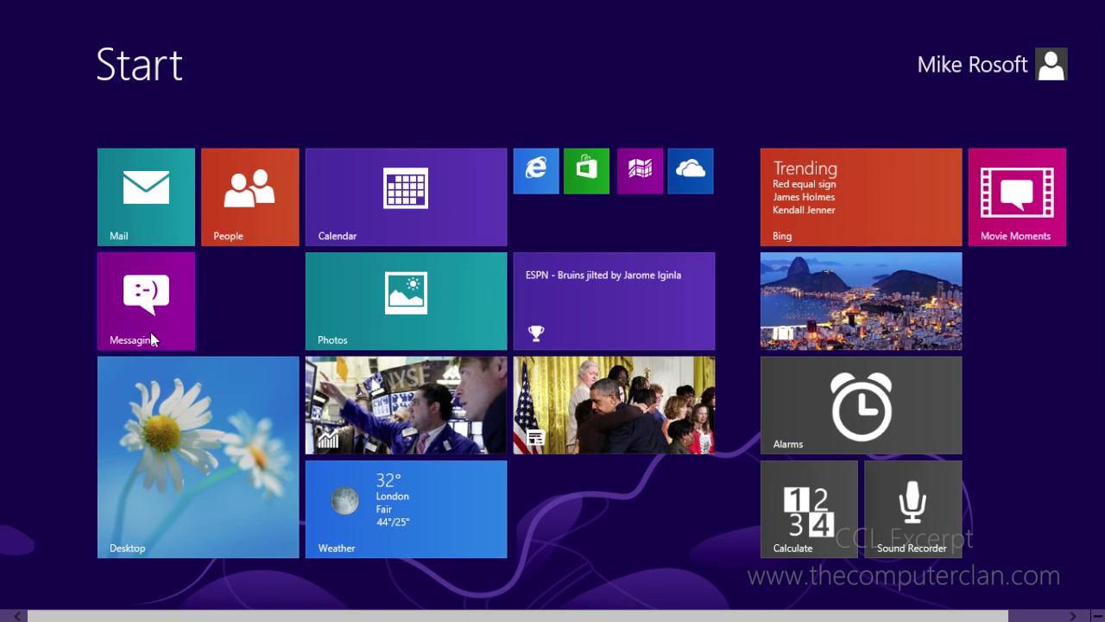
pyautogui.rightClick(160, 201)
pyautogui.rightClick(238, 212)
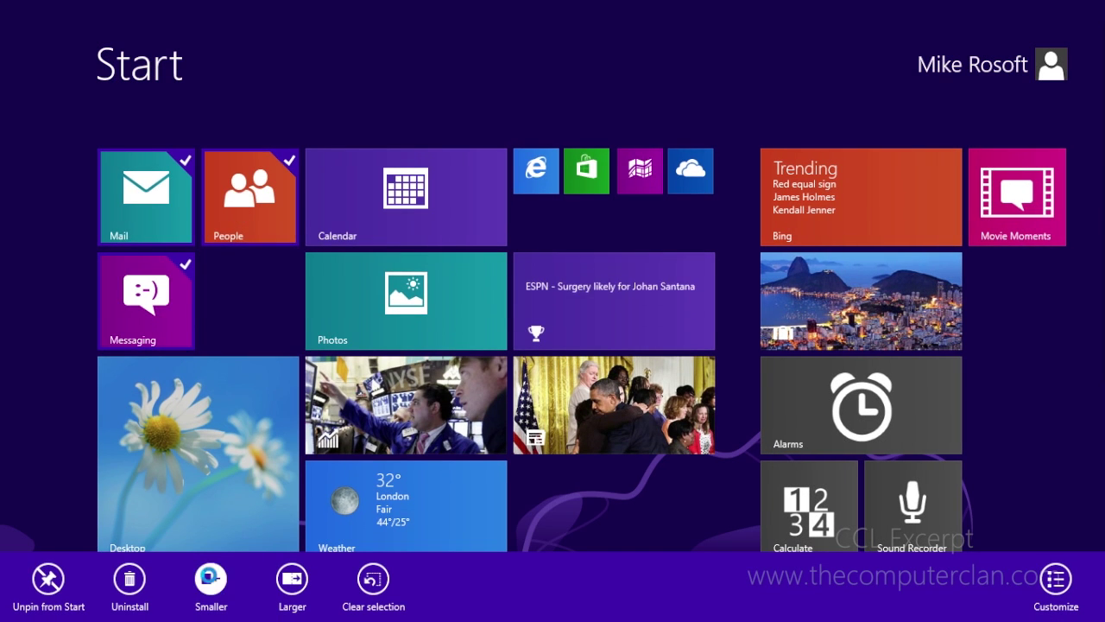
pyautogui.click(211, 578)
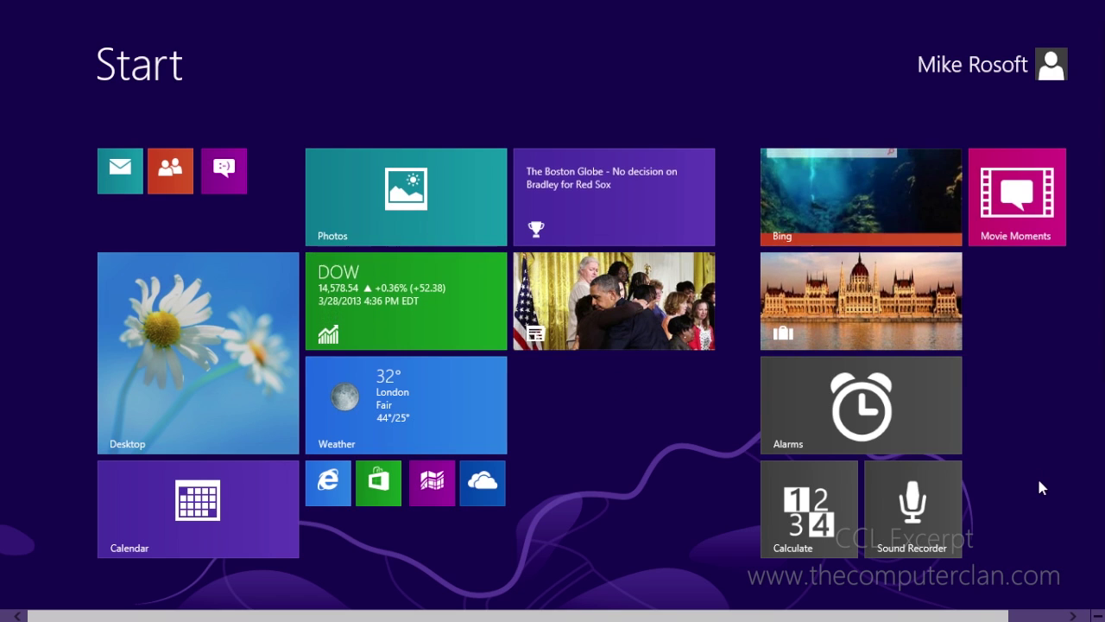
pyautogui.press('super+i')
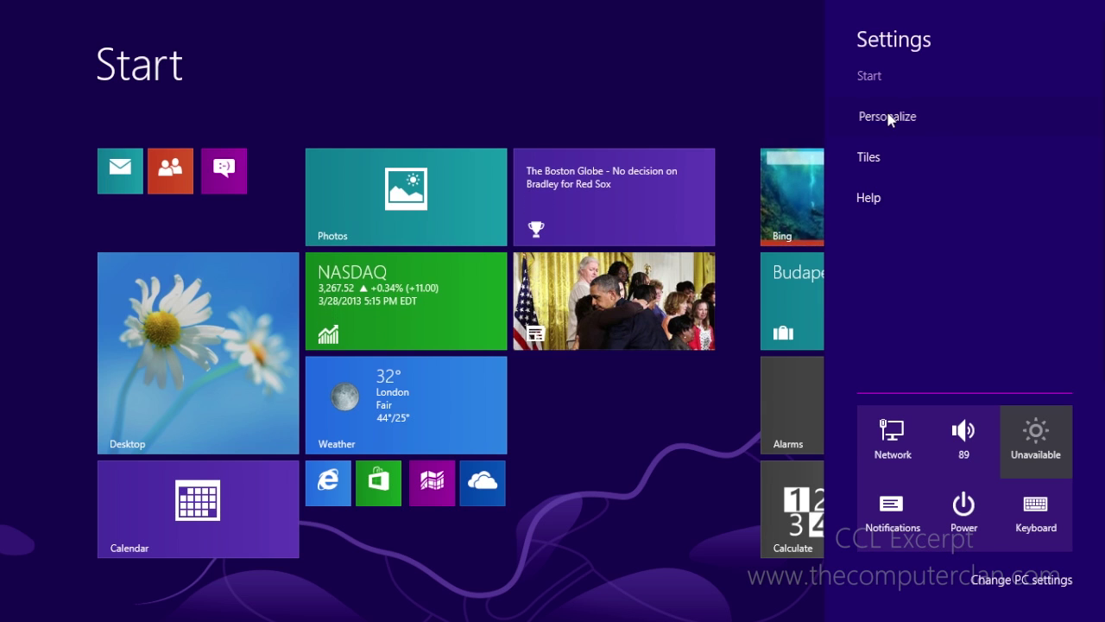
# In Personalize, shift the background hue range and make the Start background light blue
pyautogui.click(888, 118)
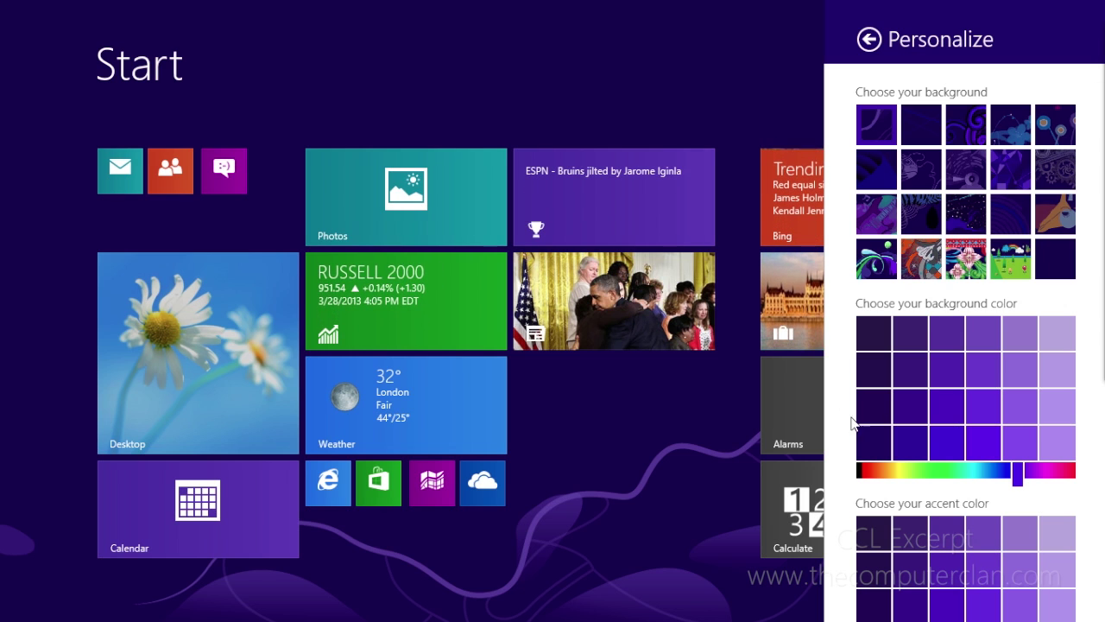
pyautogui.scroll(-2, 881, 383)
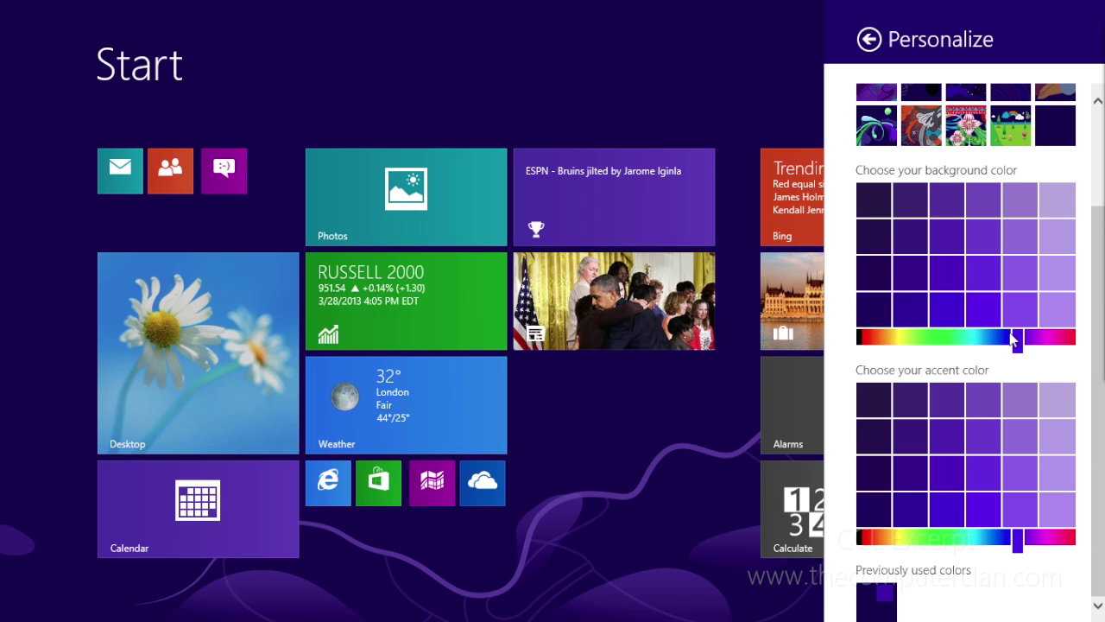
pyautogui.moveTo(1095, 361); pyautogui.dragTo(1099, 271)
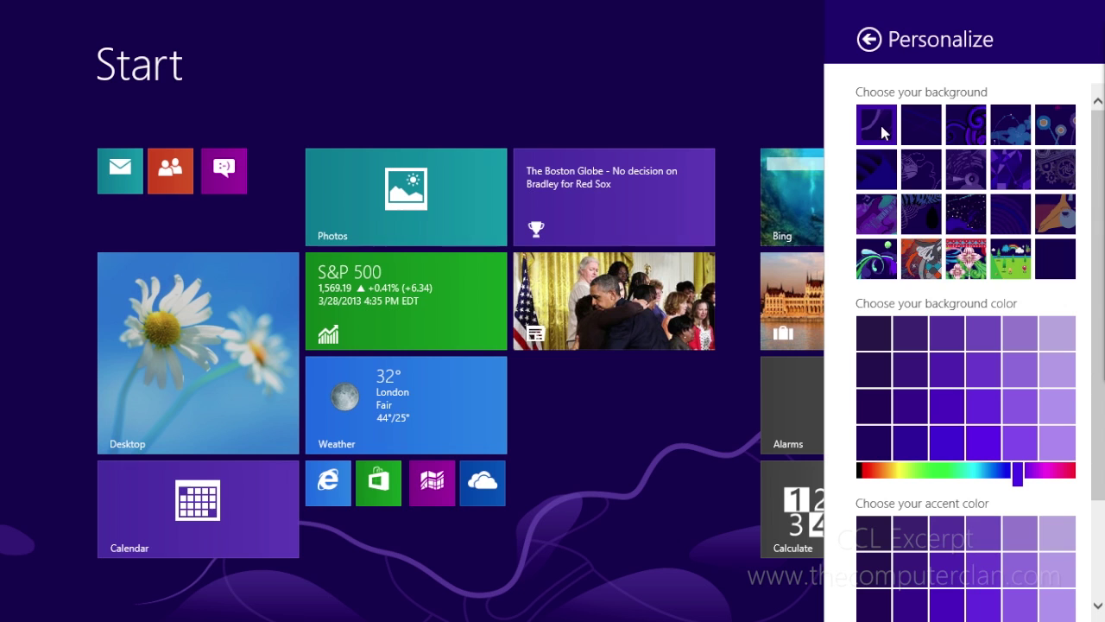
pyautogui.scroll(-2, 908, 184)
pyautogui.scroll(2, 909, 183)
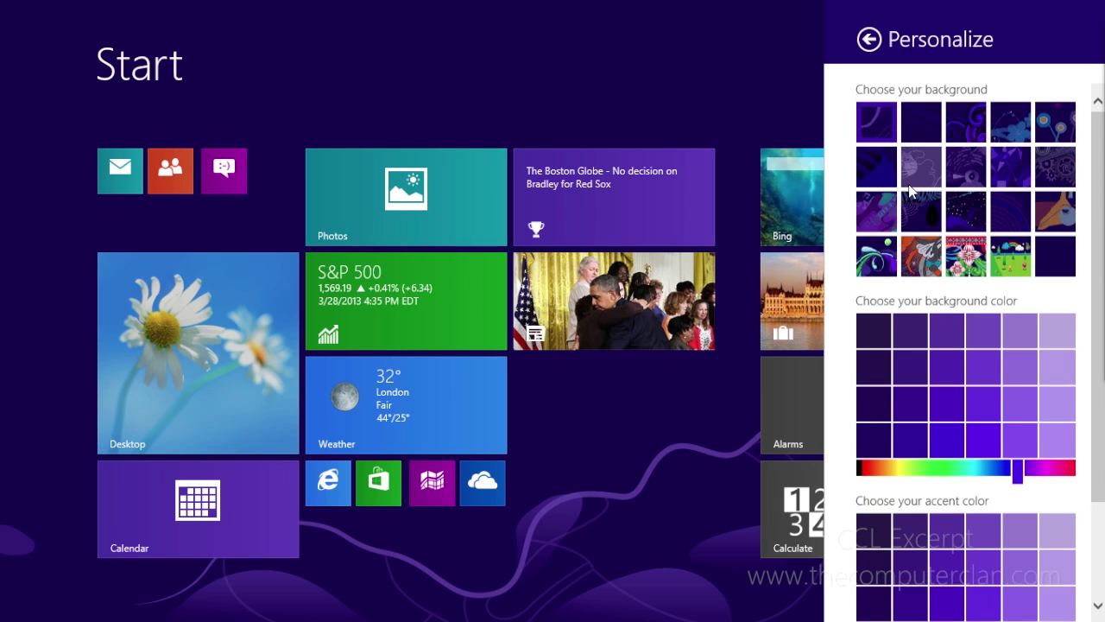
pyautogui.scroll(-2, 908, 184)
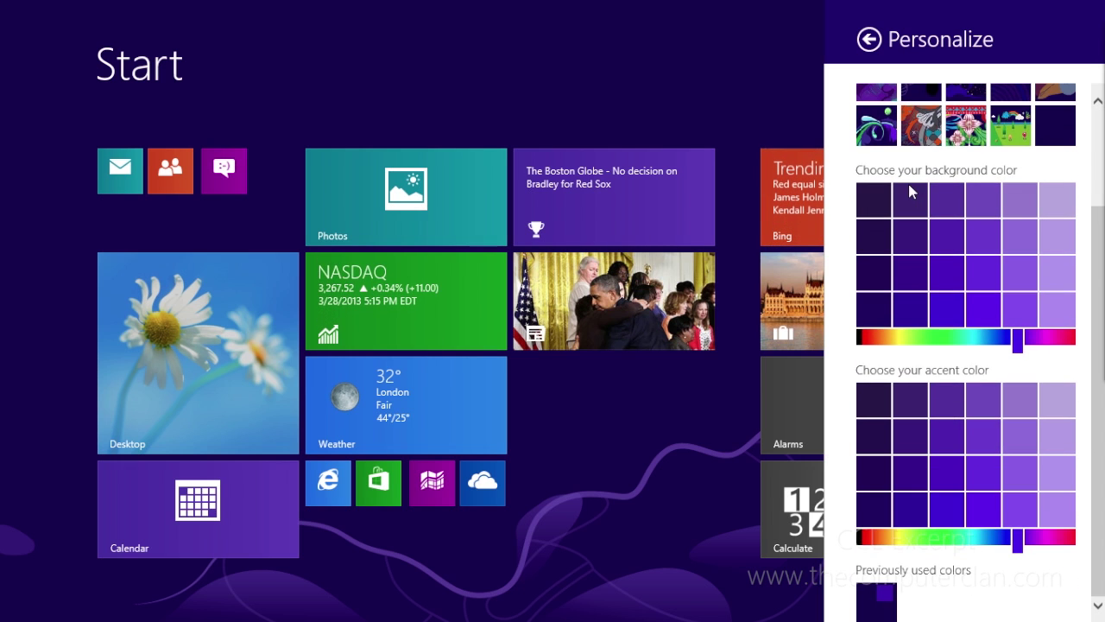
pyautogui.scroll(2, 908, 184)
pyautogui.scroll(-2, 908, 184)
pyautogui.moveTo(1018, 341); pyautogui.dragTo(987, 321)
pyautogui.click(983, 316)
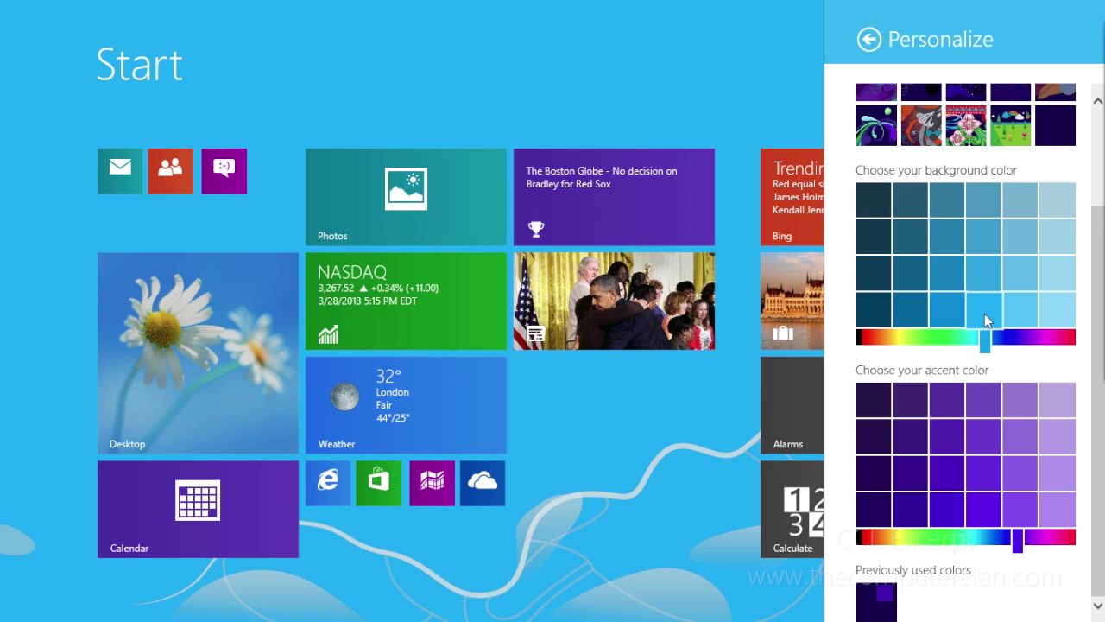
# Choose a teal accent and a darker teal-blue background, then close the settings pane
pyautogui.moveTo(1021, 547); pyautogui.dragTo(980, 540)
pyautogui.click(982, 503)
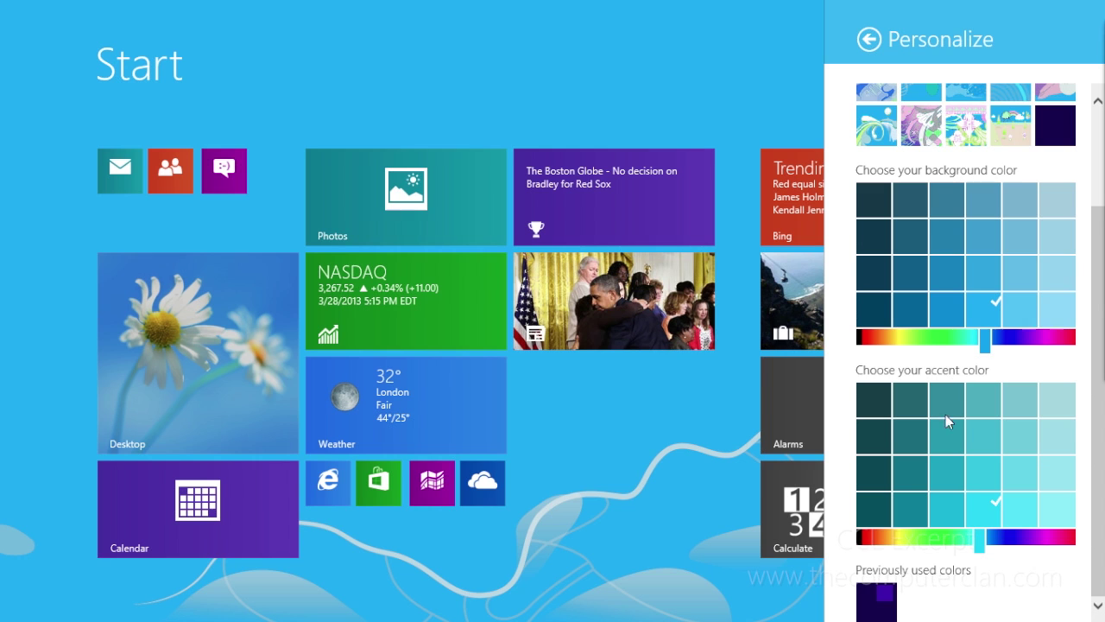
pyautogui.click(887, 240)
pyautogui.click(902, 237)
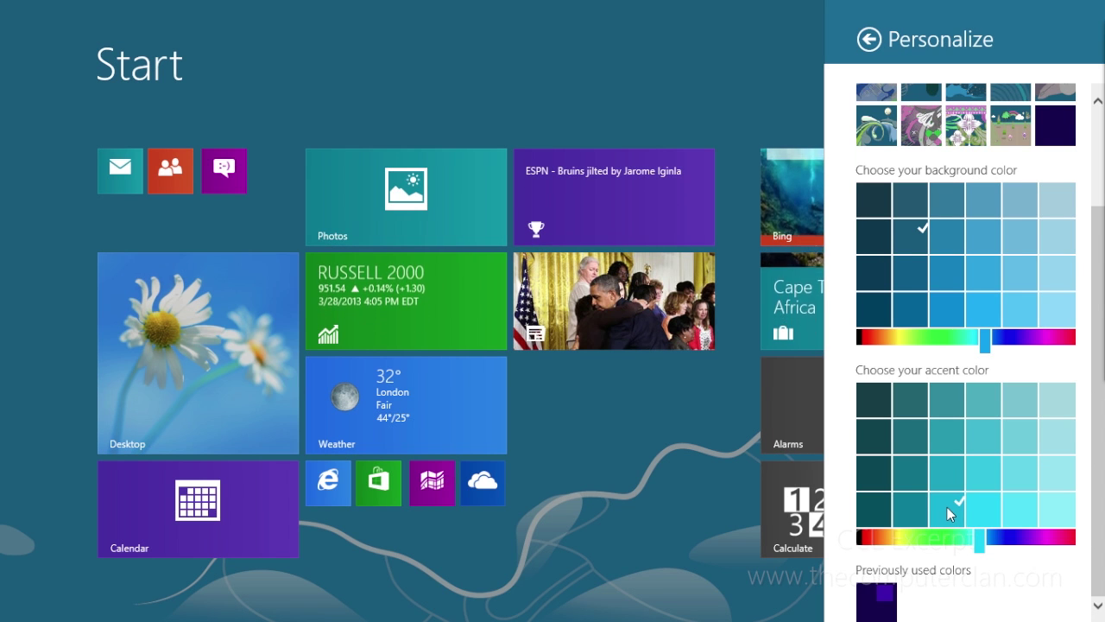
pyautogui.scroll(3, 947, 507)
pyautogui.click(872, 37)
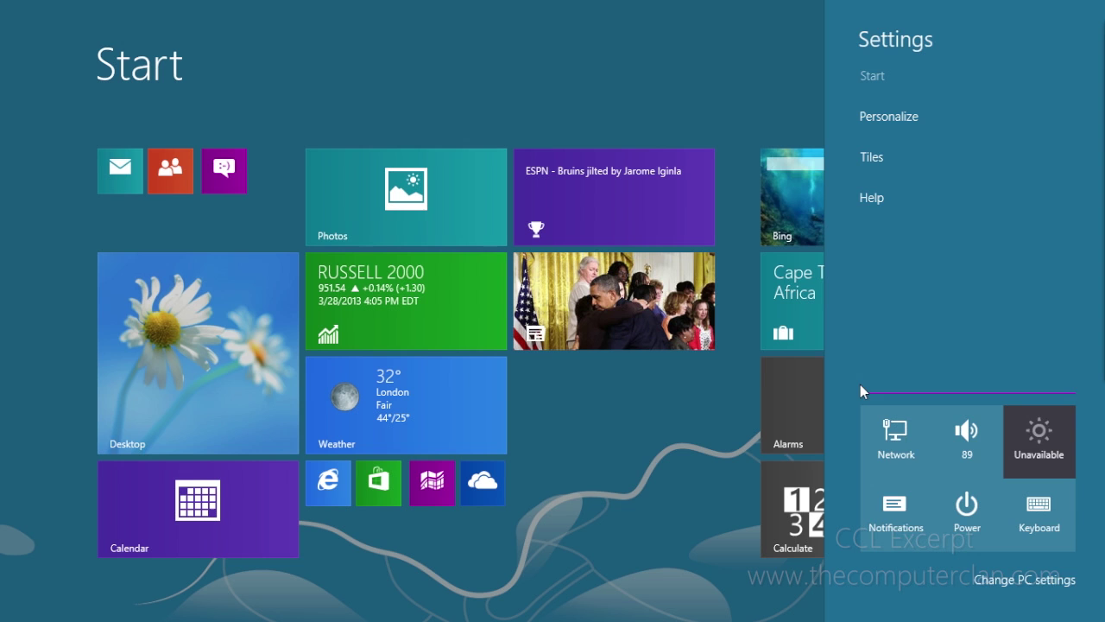
pyautogui.click(670, 523)
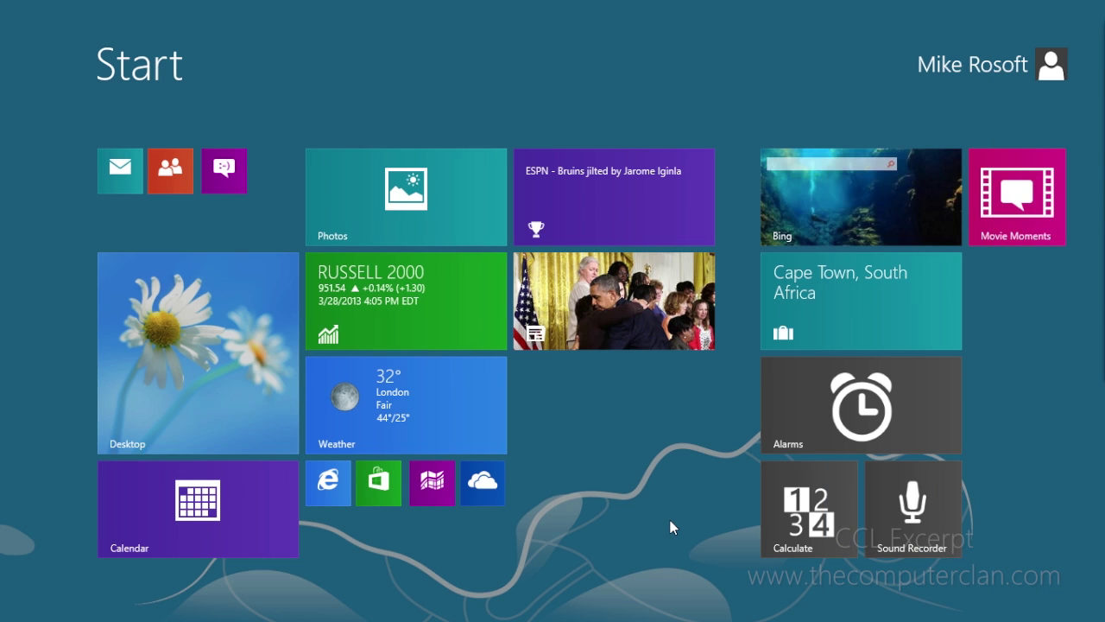
# Show the left-edge switcher listing Desktop, Weather, Internet Explorer, Alarms, Calculate and Finance
pyautogui.scroll(-1, 670, 523)
pyautogui.scroll(1, 670, 527)
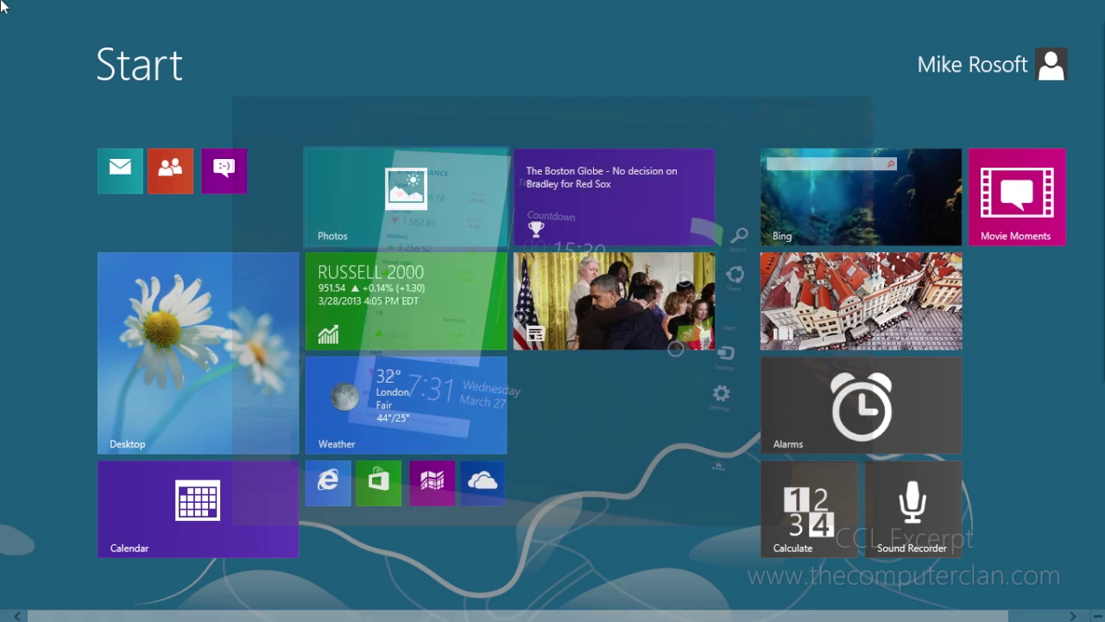
pyautogui.moveTo(2, 192)
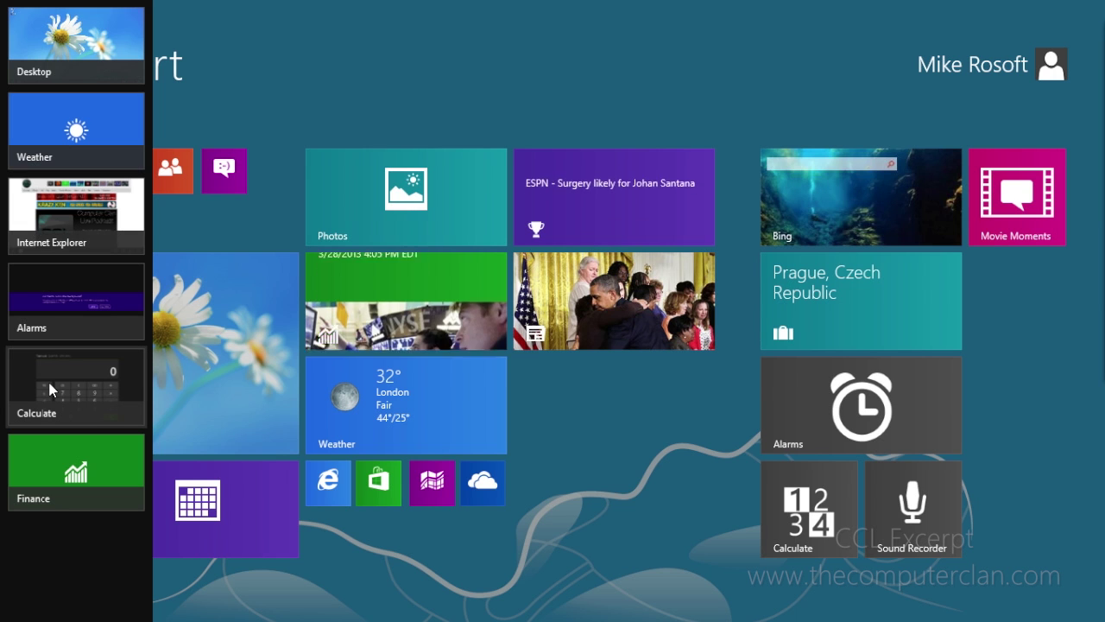
# Switch to Calculator and compute 234+54
pyautogui.click(47, 378)
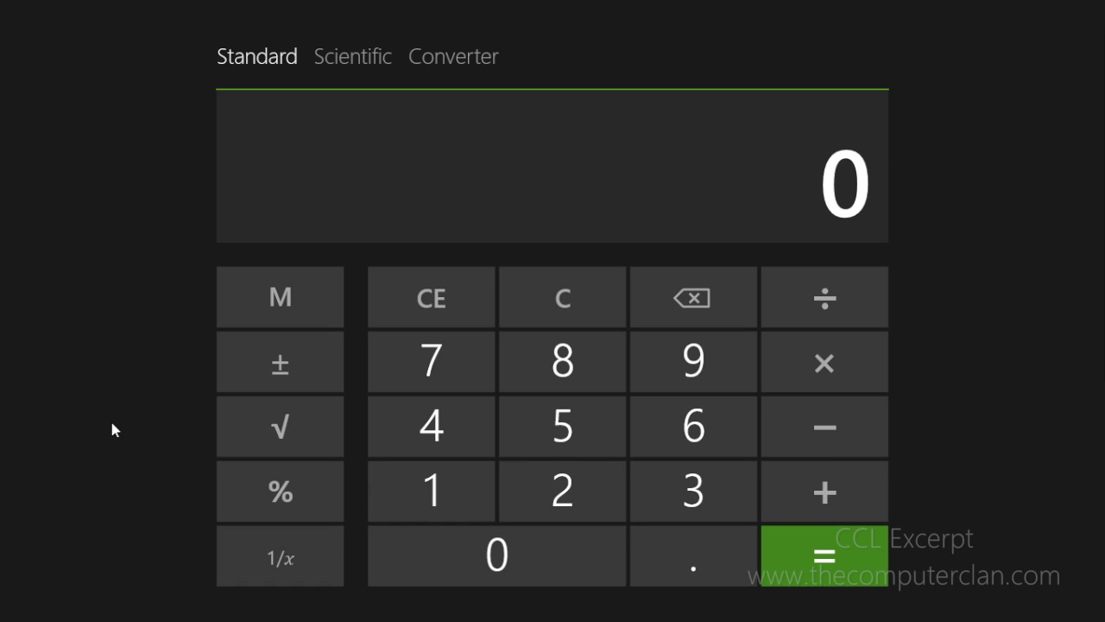
pyautogui.write('234+54')
pyautogui.press('Return')
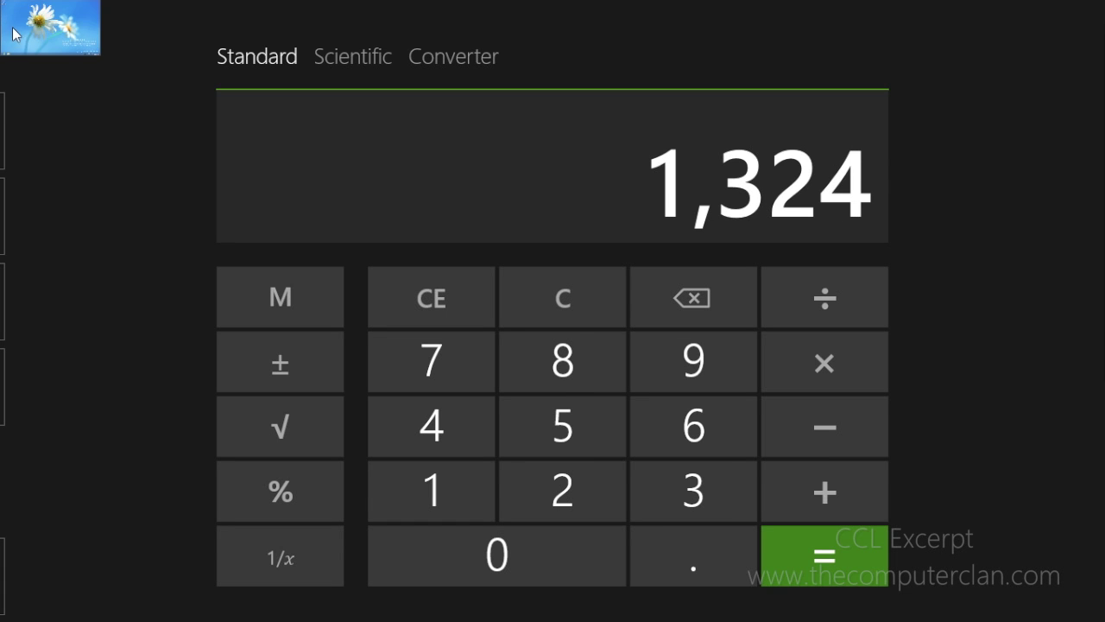
# Go to the desktop and snap Calculator on the left beside it
pyautogui.click(14, 34)
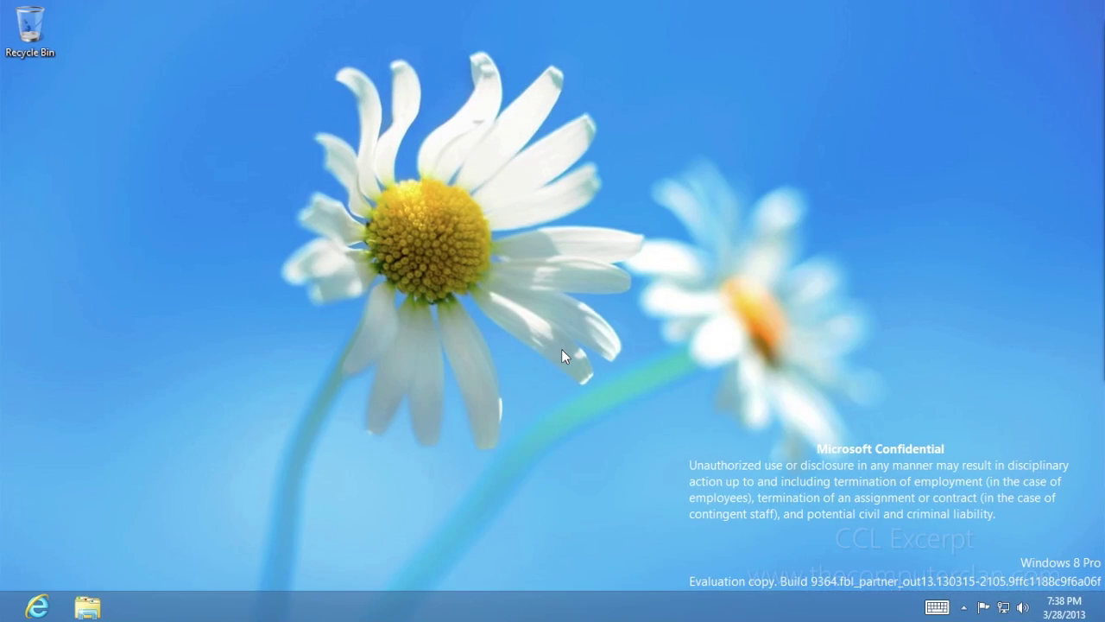
pyautogui.press('super')
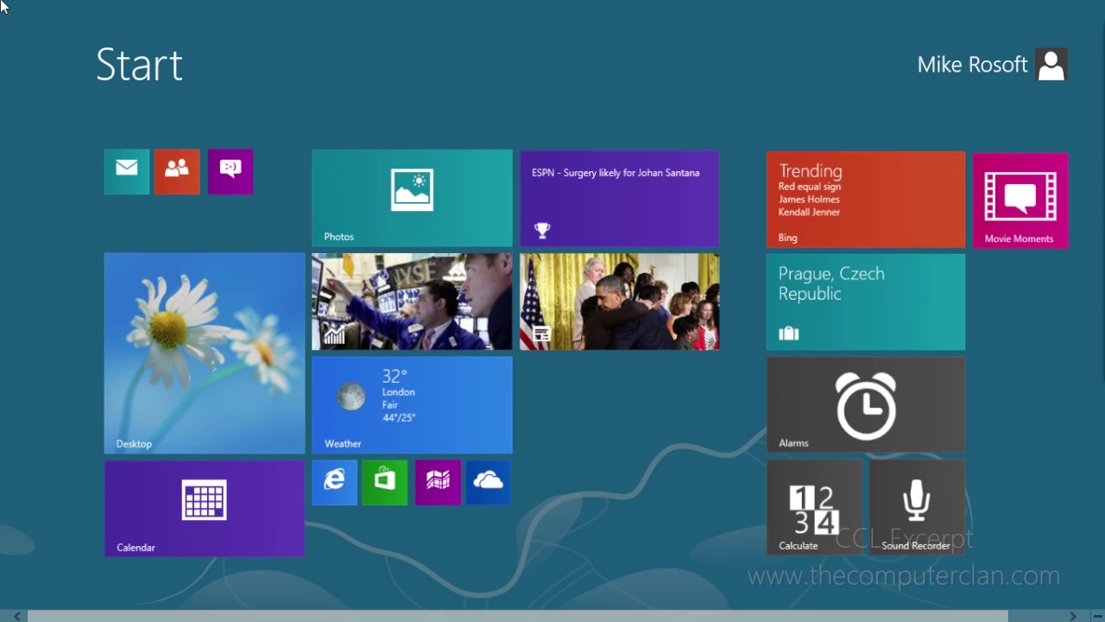
pyautogui.press('super')
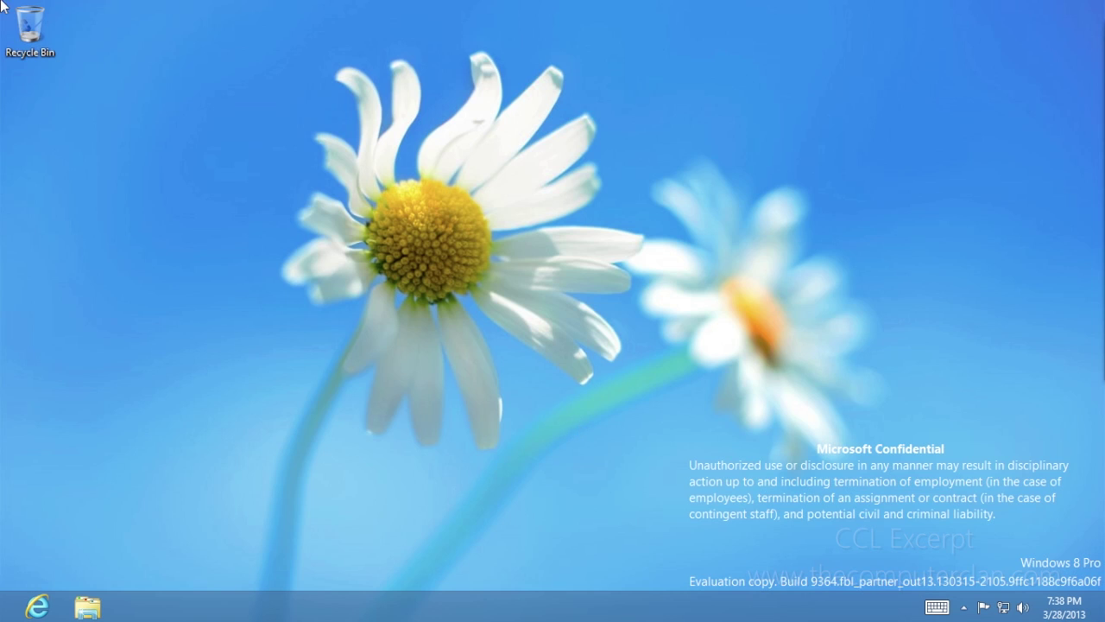
pyautogui.moveTo(3, 133)
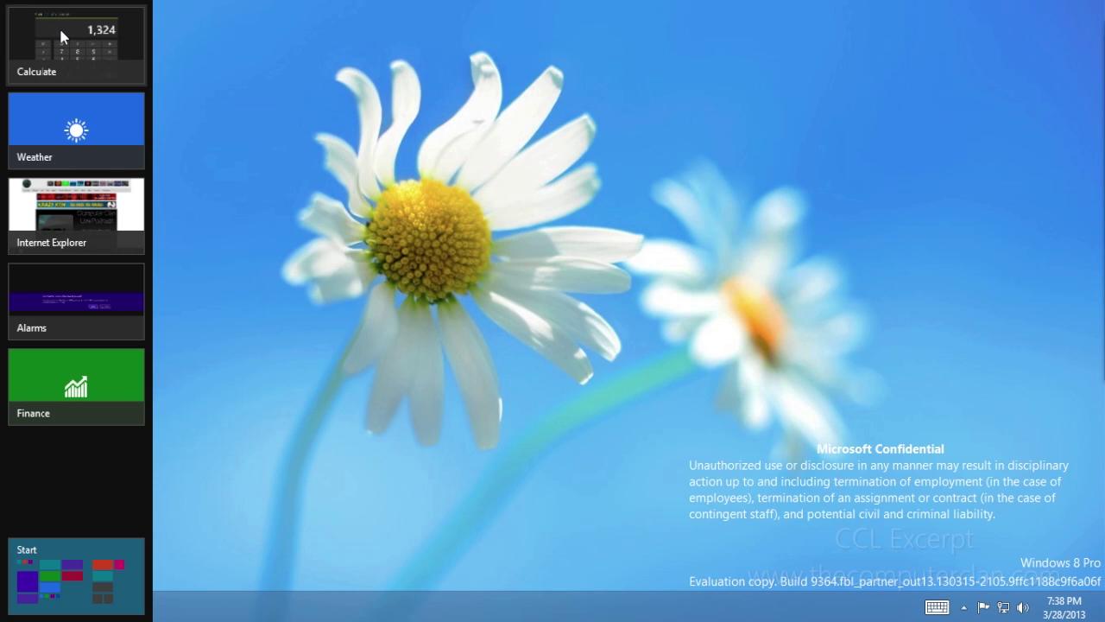
pyautogui.moveTo(60, 37); pyautogui.dragTo(250, 140)
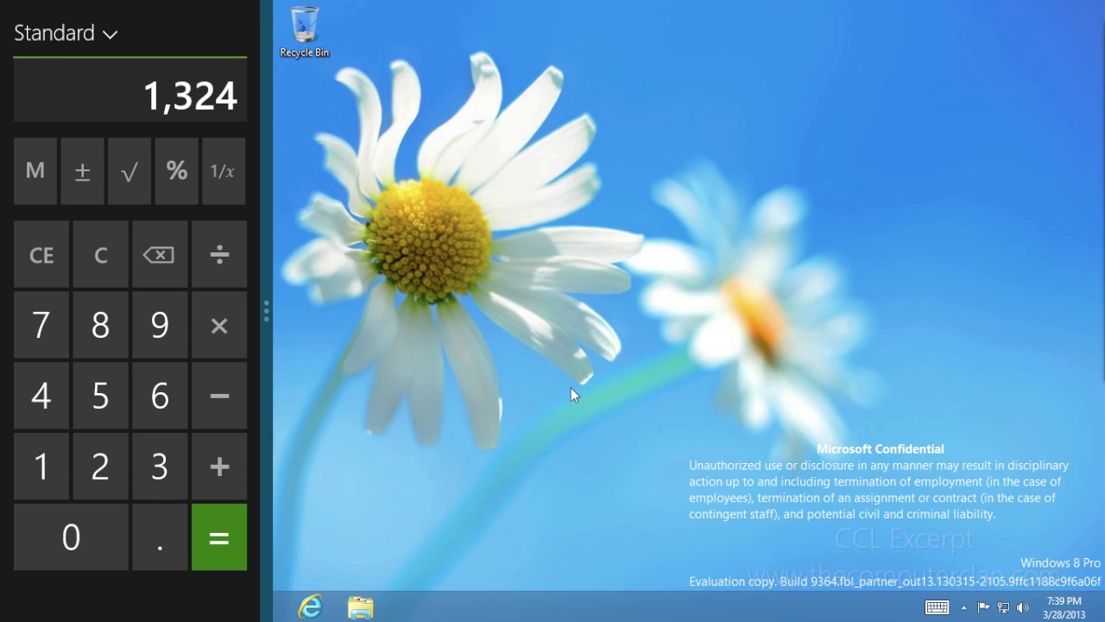
# Snap Finance beside Calculator and move it into a narrow right-hand pane
pyautogui.moveTo(1, 1)
pyautogui.moveTo(55, 299); pyautogui.dragTo(765, 400)
pyautogui.moveTo(264, 323); pyautogui.dragTo(945, 319)
# Open an alarm in Alarms, narrow its pane, and bring the desktop in beside it
pyautogui.press('super')
pyautogui.click(875, 389)
pyautogui.click(160, 111)
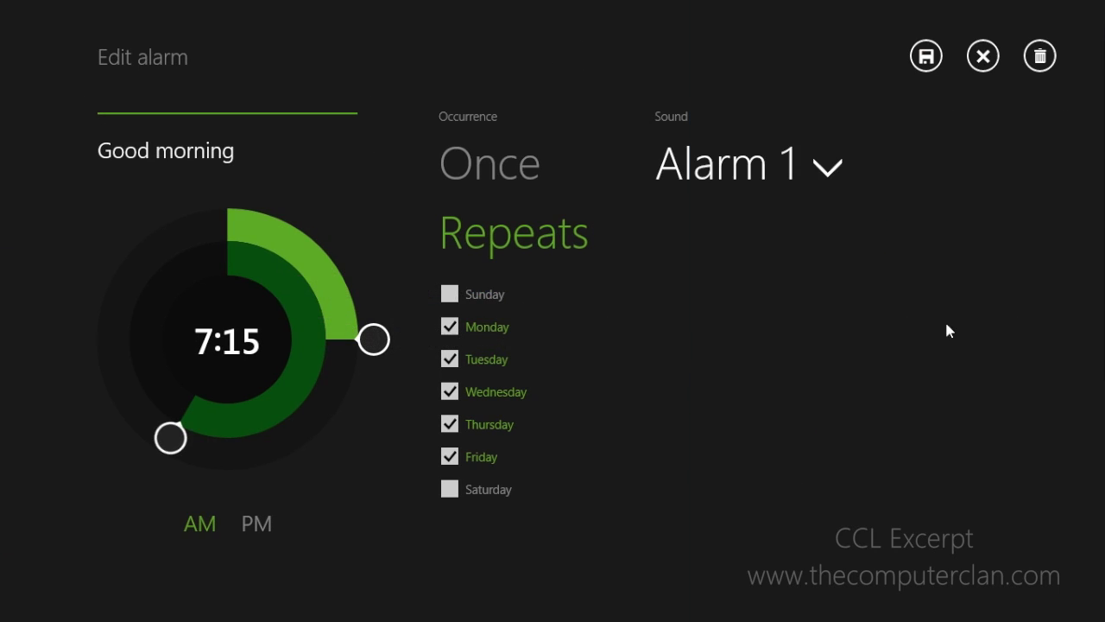
pyautogui.moveTo(1, 0)
pyautogui.moveTo(34, 148); pyautogui.dragTo(402, 294)
pyautogui.moveTo(553, 311); pyautogui.dragTo(904, 327)
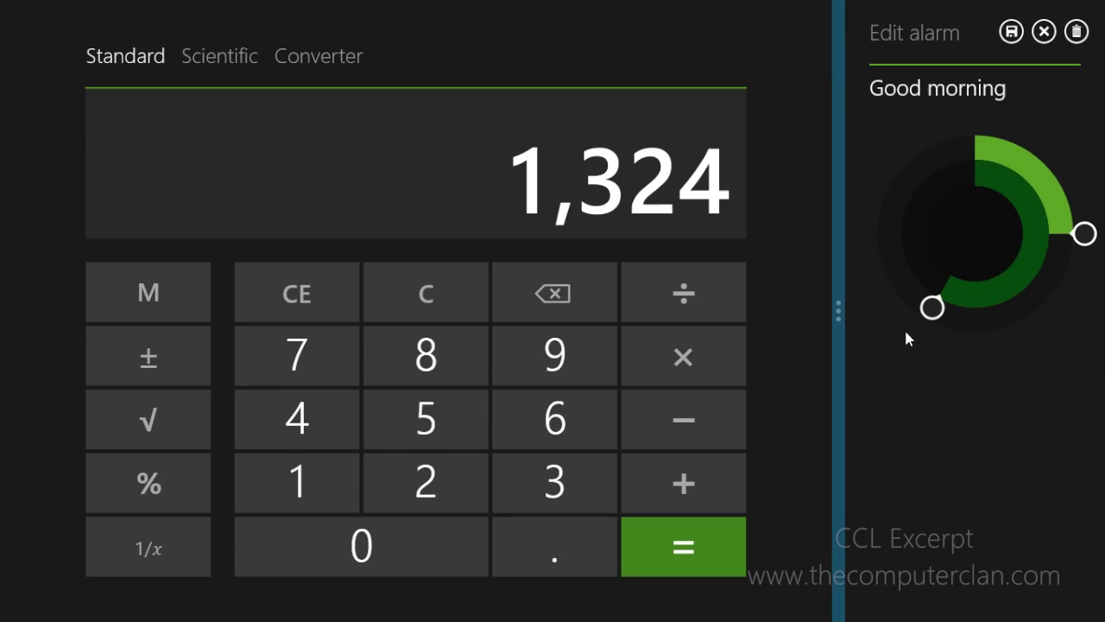
pyautogui.press('super')
pyautogui.click(211, 291)
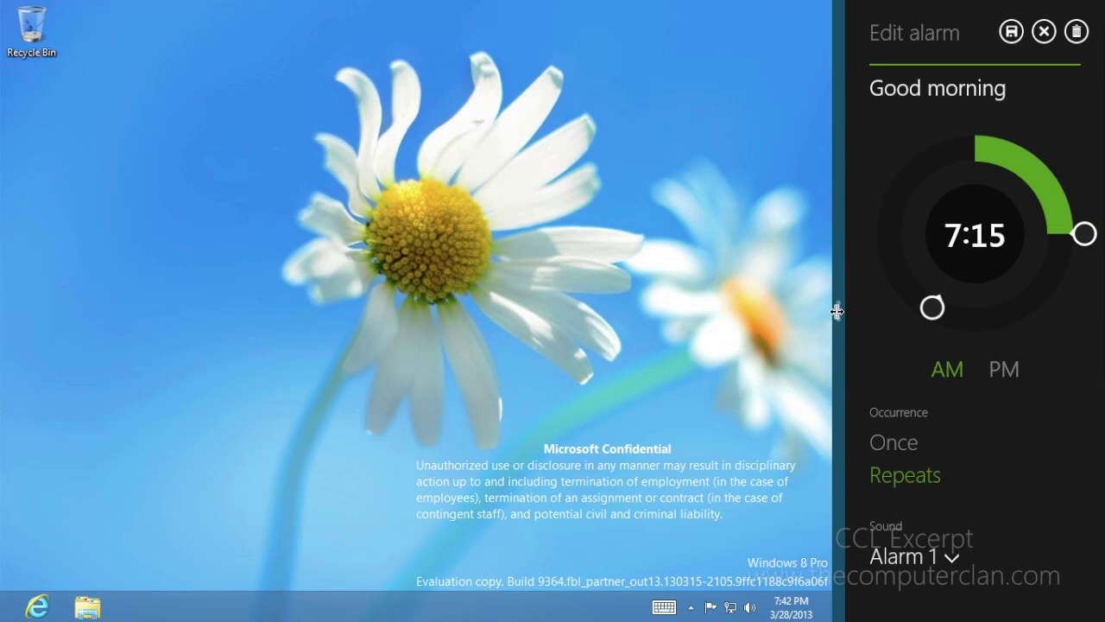
pyautogui.press('super')
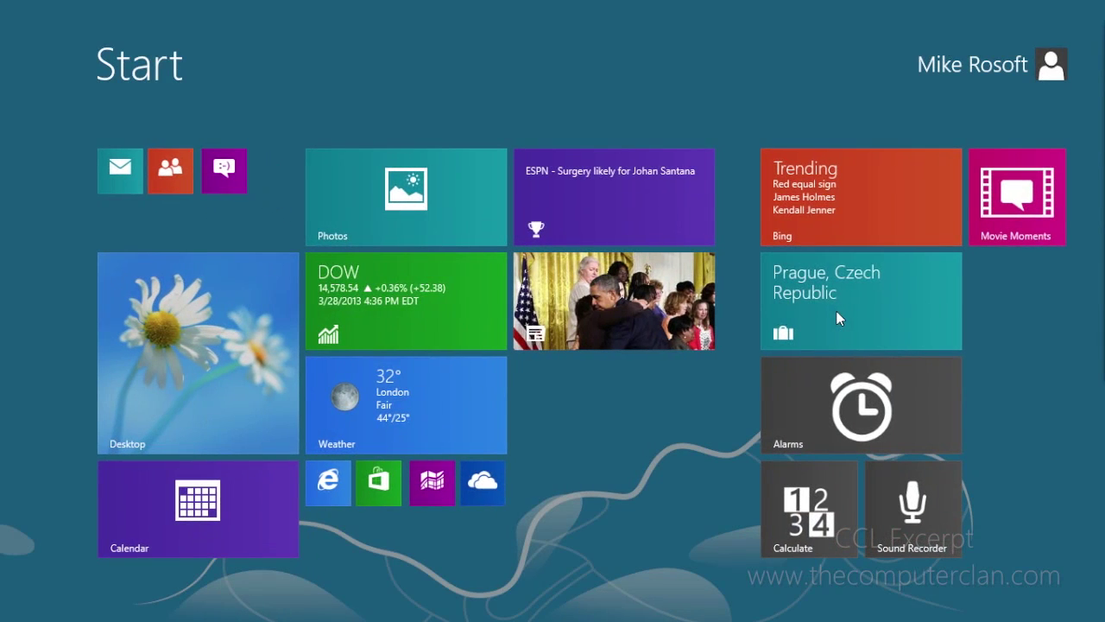
pyautogui.click(318, 487)
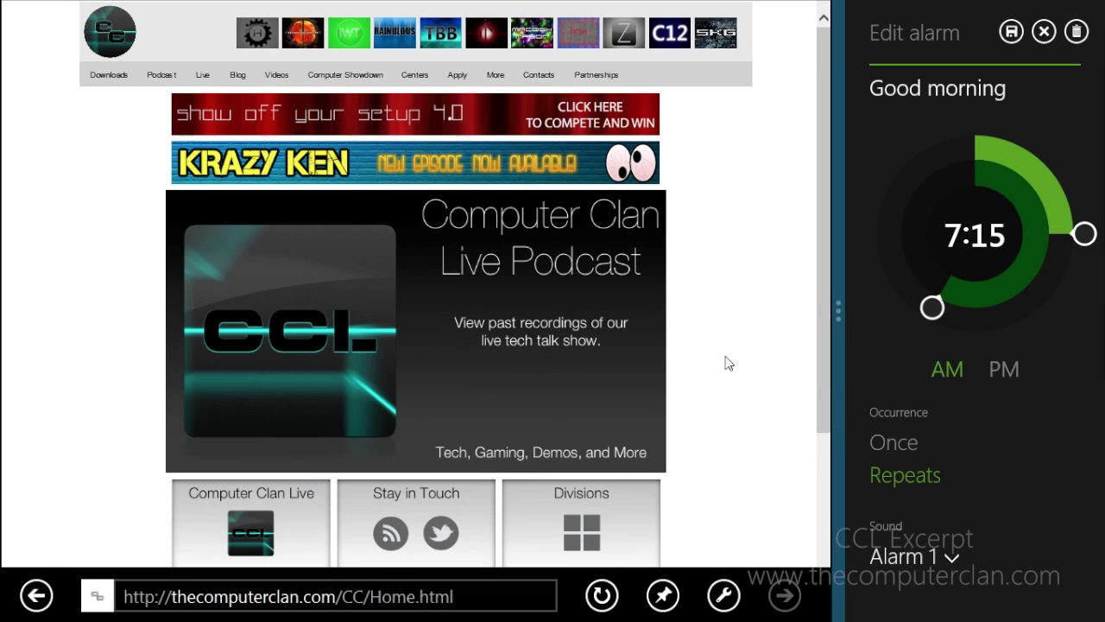
pyautogui.moveTo(838, 310); pyautogui.dragTo(981, 338)
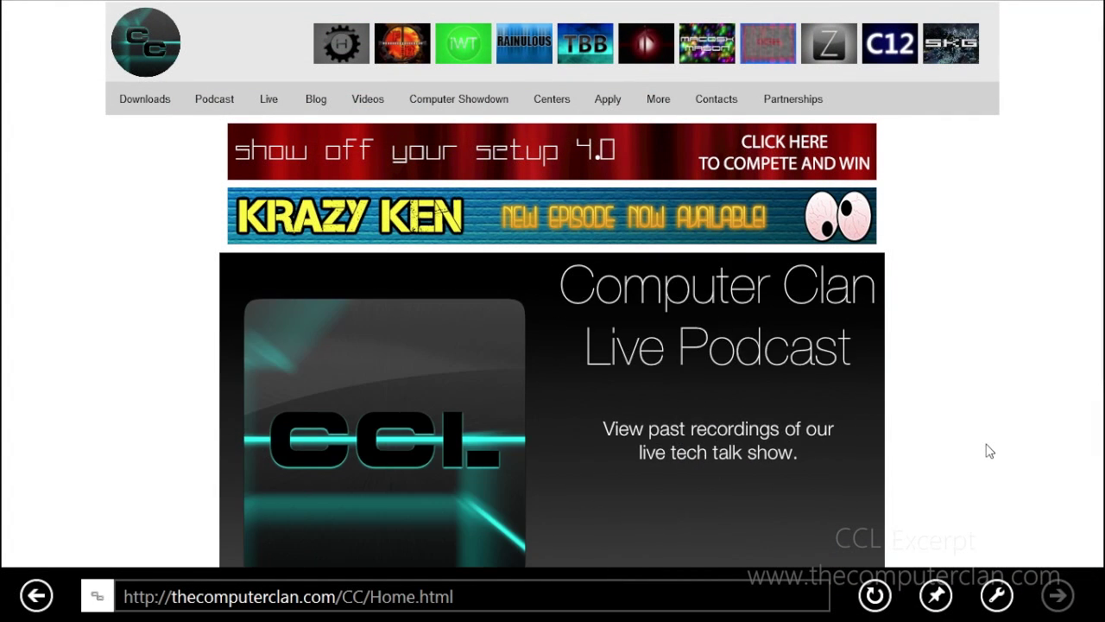
pyautogui.scroll(-3, 990, 451)
pyautogui.scroll(3, 990, 451)
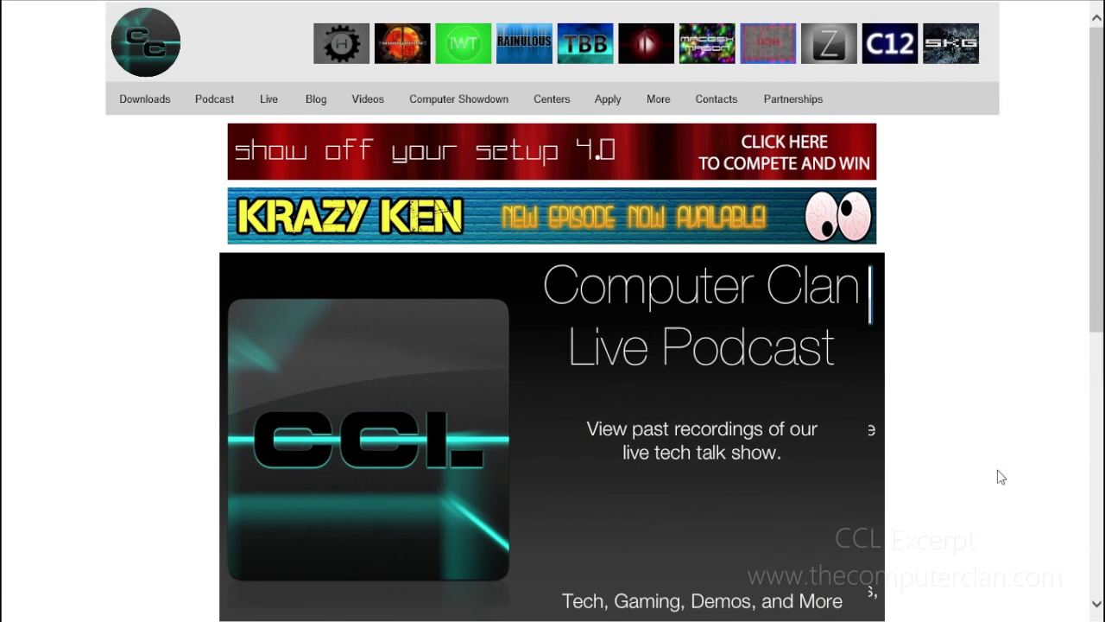
# Show the app bars and open Page tools with Find on page, View downloads and View on the desktop
pyautogui.rightClick(1018, 335)
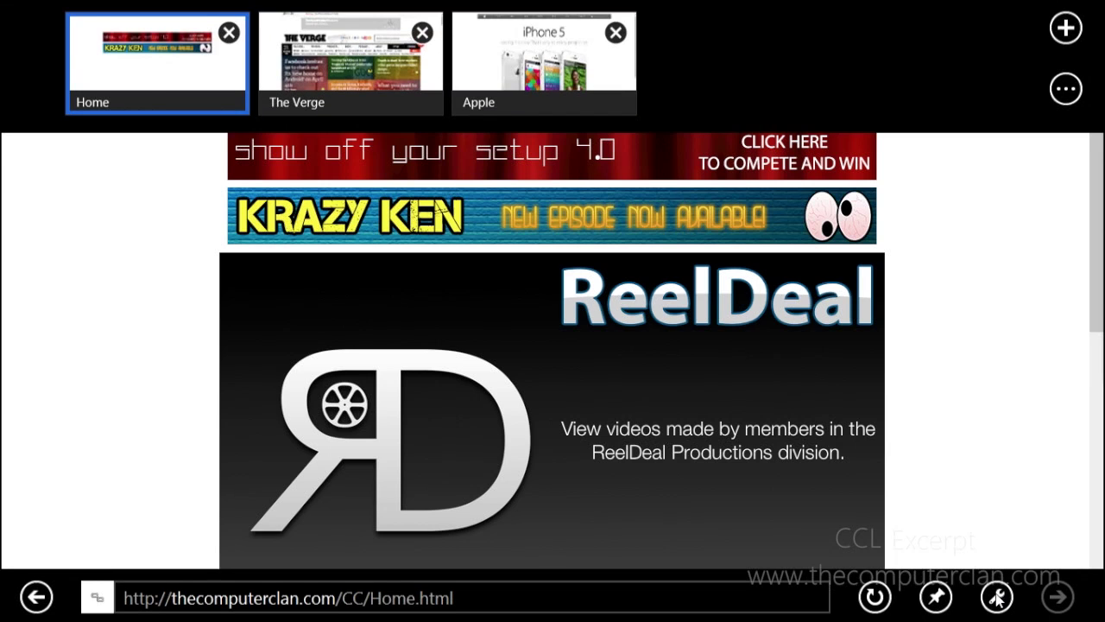
pyautogui.click(998, 603)
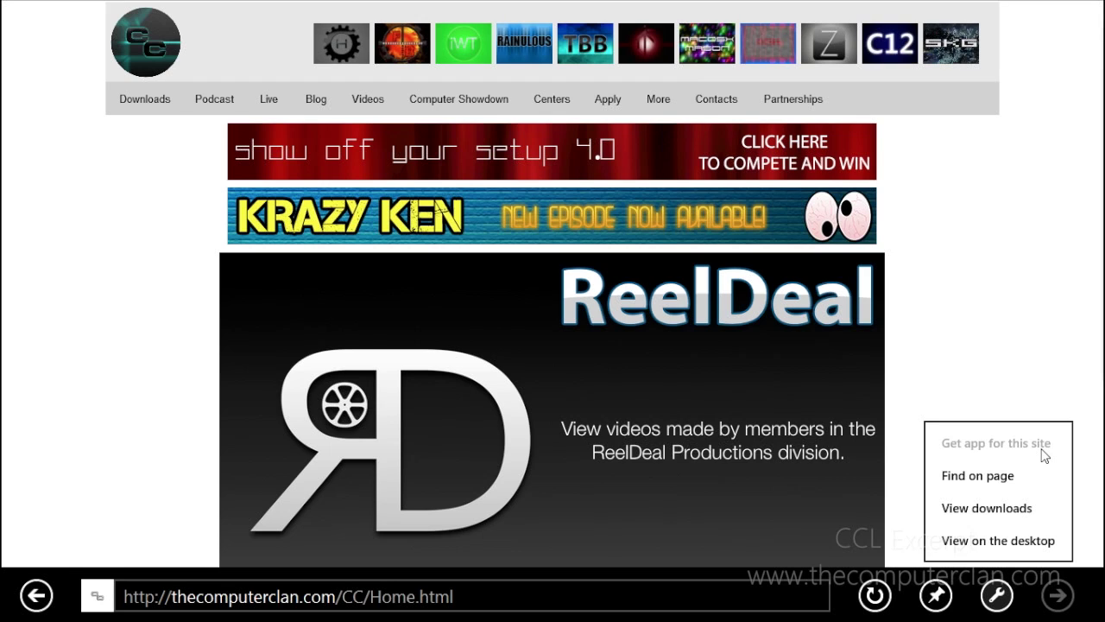
pyautogui.moveTo(1104, 621)
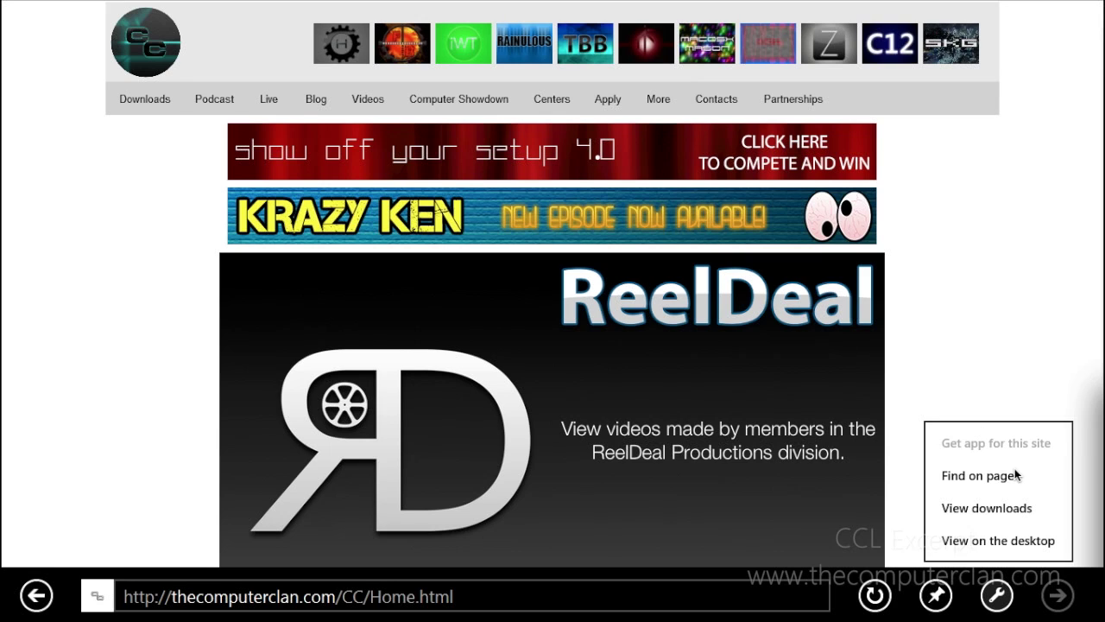
# Check the empty downloads list and dismiss it
pyautogui.click(1013, 516)
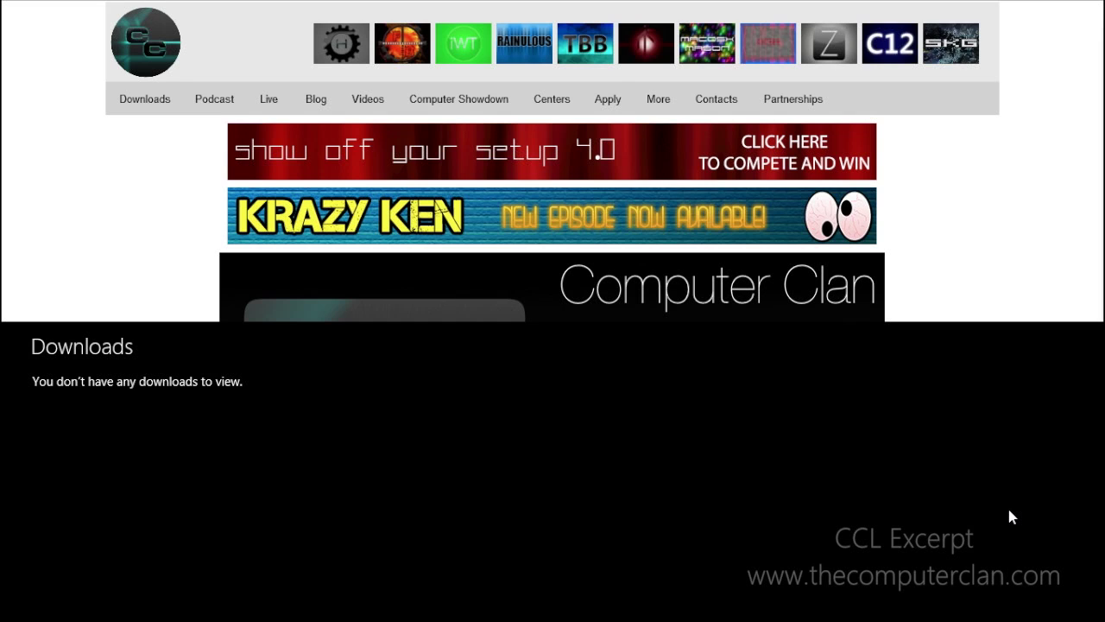
pyautogui.click(993, 268)
pyautogui.moveTo(1104, 2)
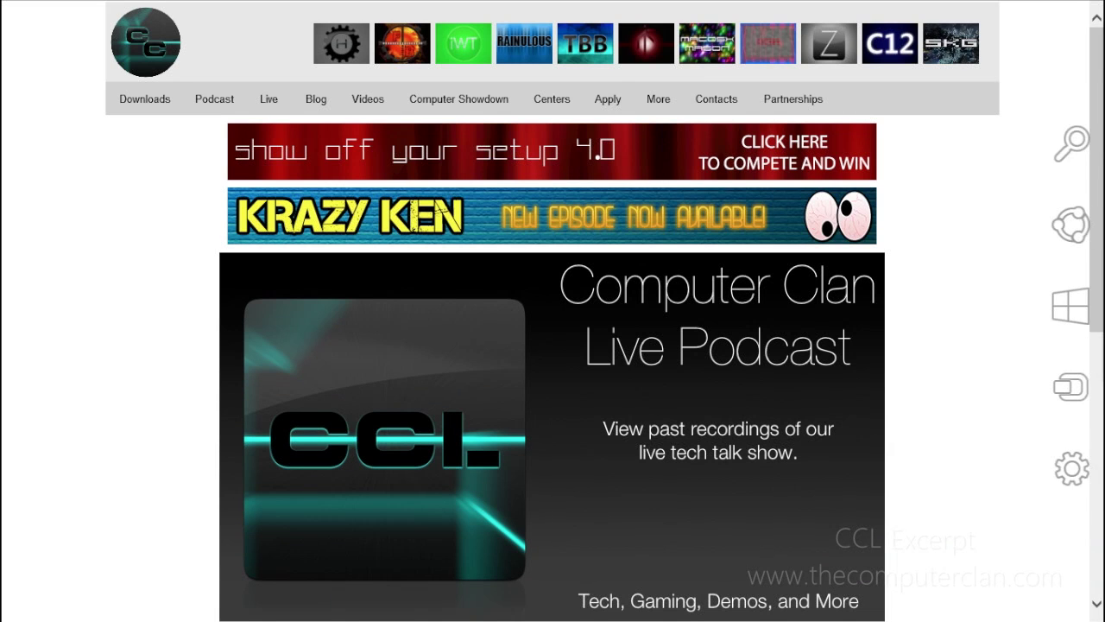
# Open Find on page from Page tools, close it, hide the address bar, then show the charms
pyautogui.rightClick(923, 513)
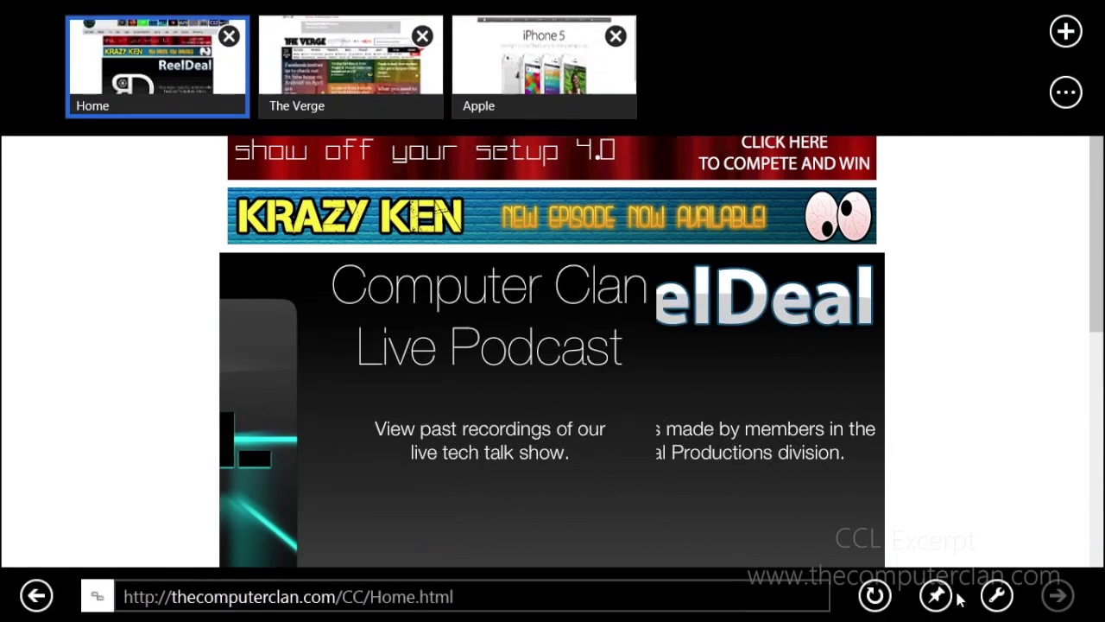
pyautogui.click(998, 596)
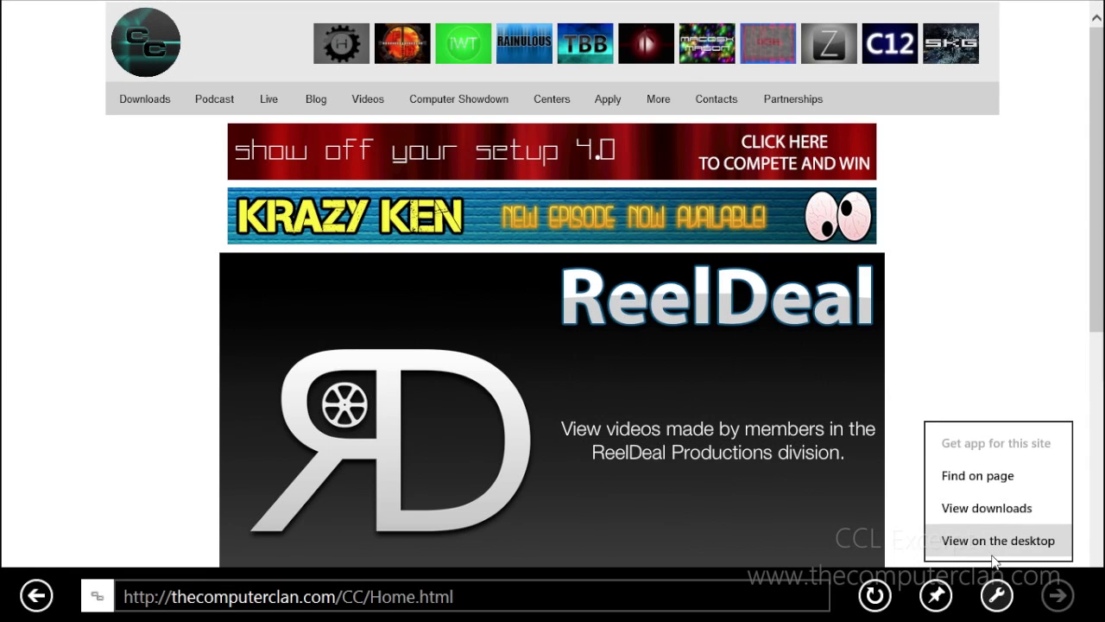
pyautogui.click(983, 480)
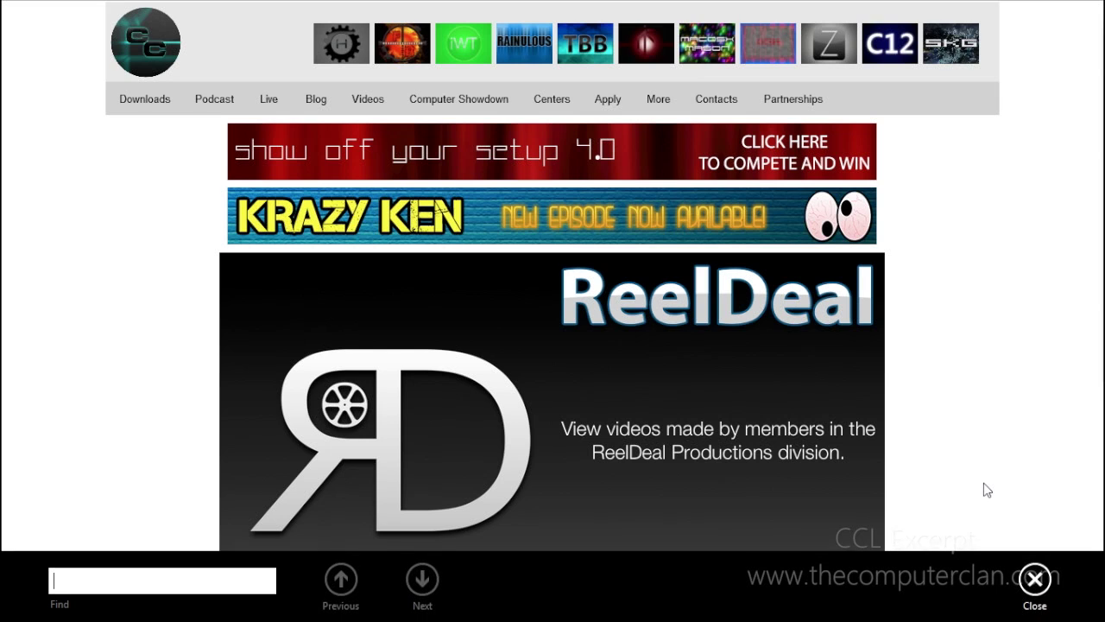
pyautogui.click(1035, 579)
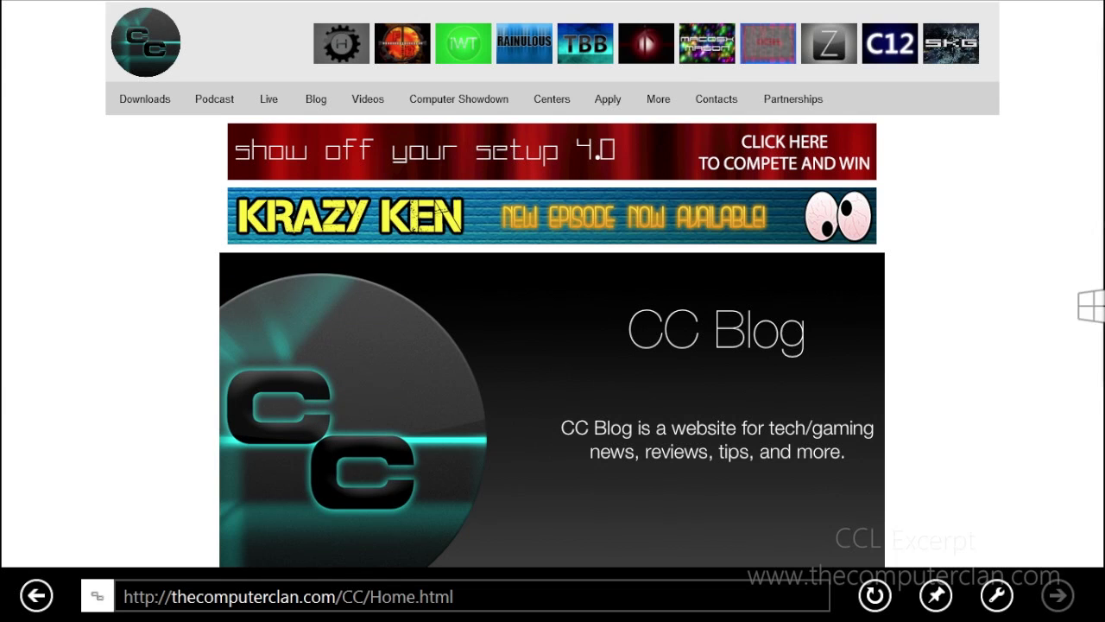
pyautogui.click(959, 466)
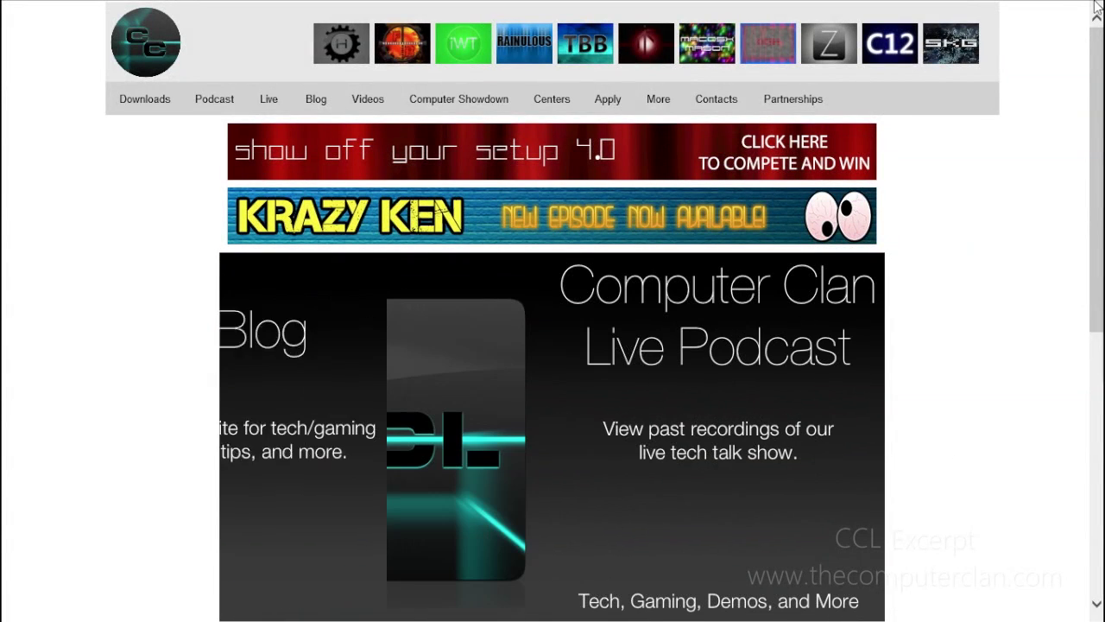
pyautogui.moveTo(1048, 118)
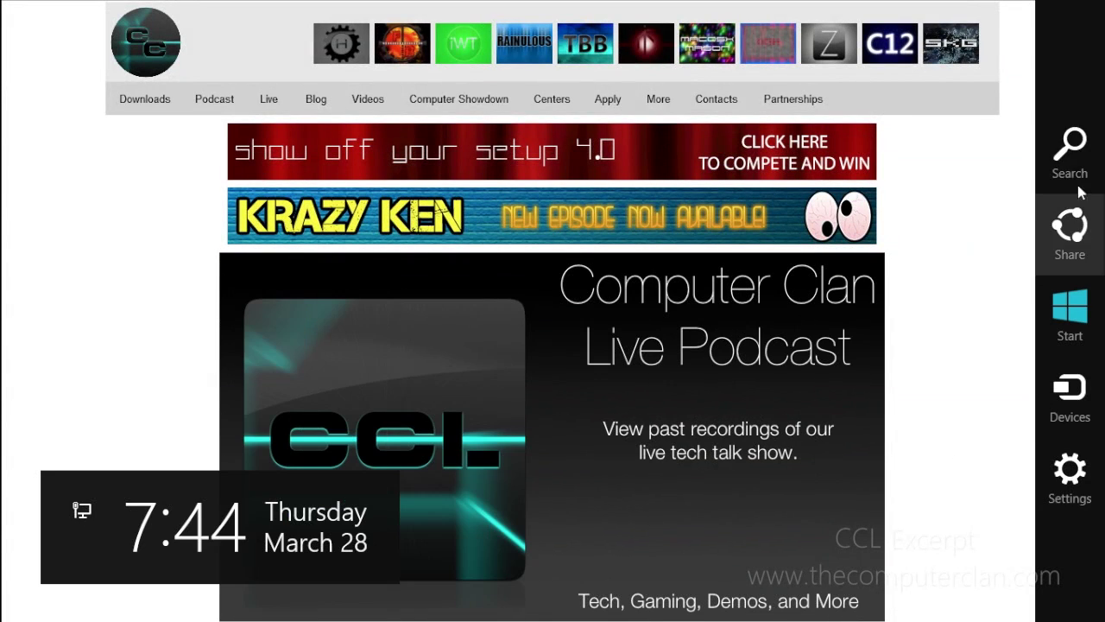
# Open PC settings from the Settings charm and scroll through its category list
pyautogui.click(1071, 475)
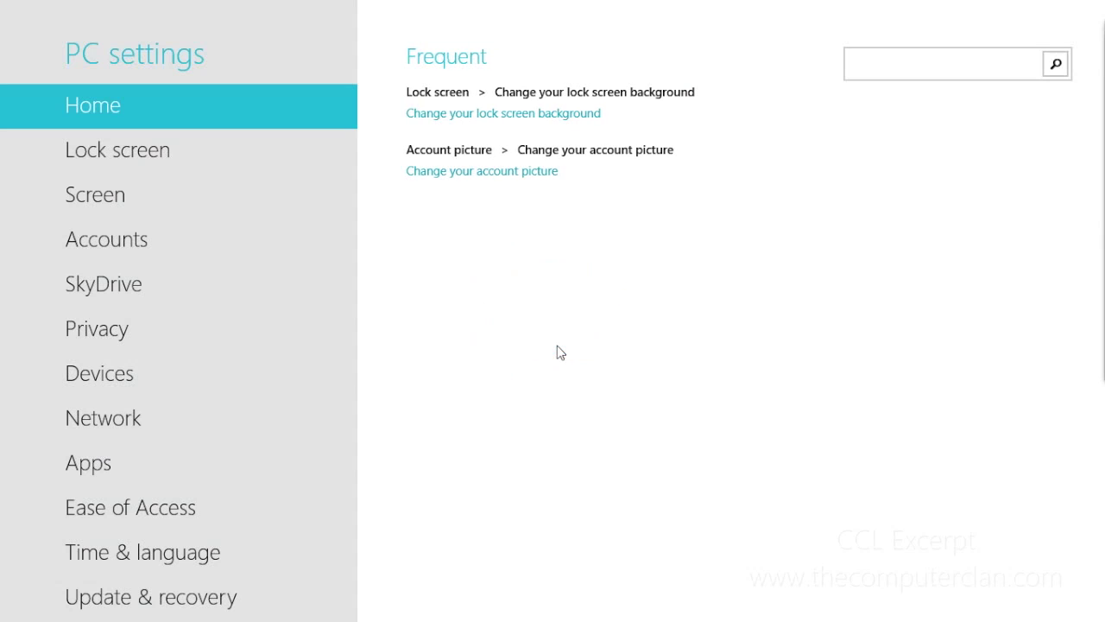
pyautogui.scroll(-2, 241, 141)
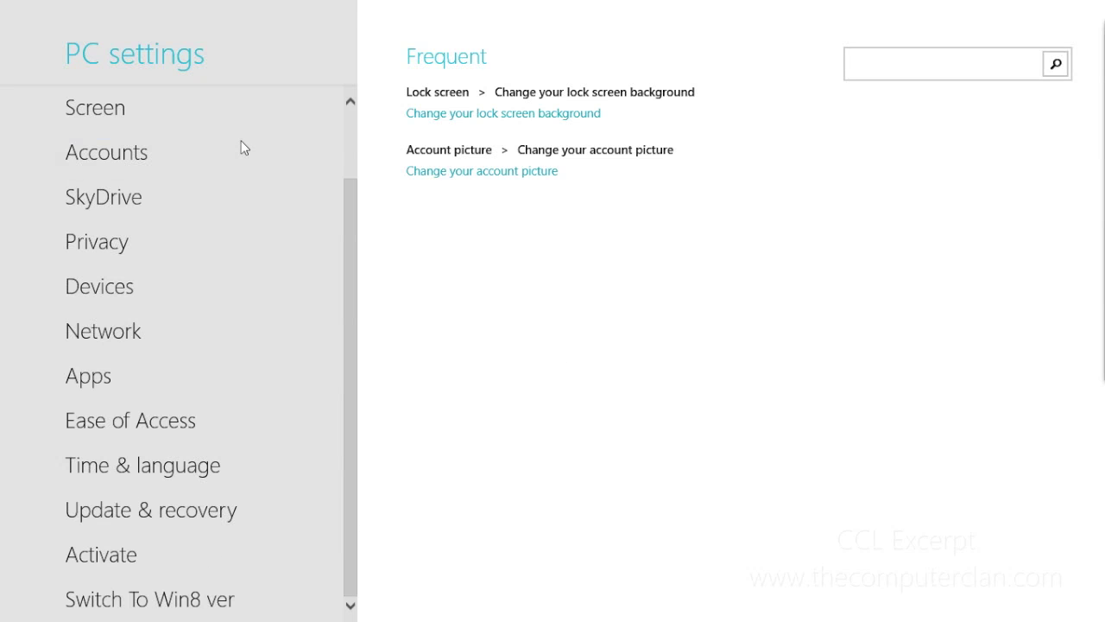
pyautogui.scroll(2, 241, 140)
pyautogui.scroll(-2, 151, 313)
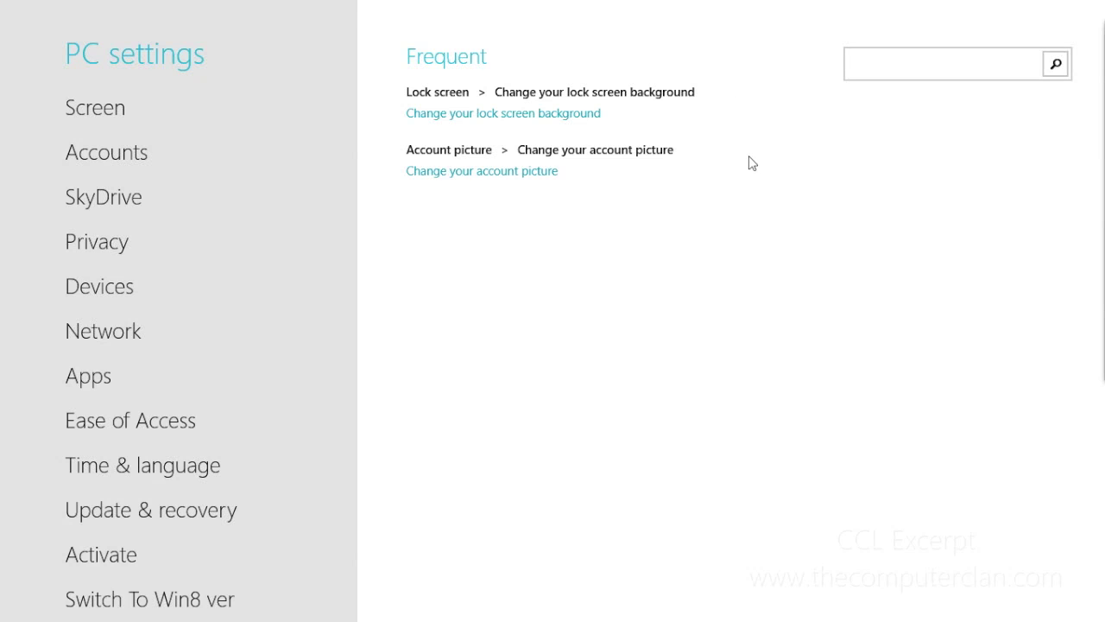
# View the Accounts account-picture page, then open the Switch To Win8 ver page with its toggle Off
pyautogui.click(162, 164)
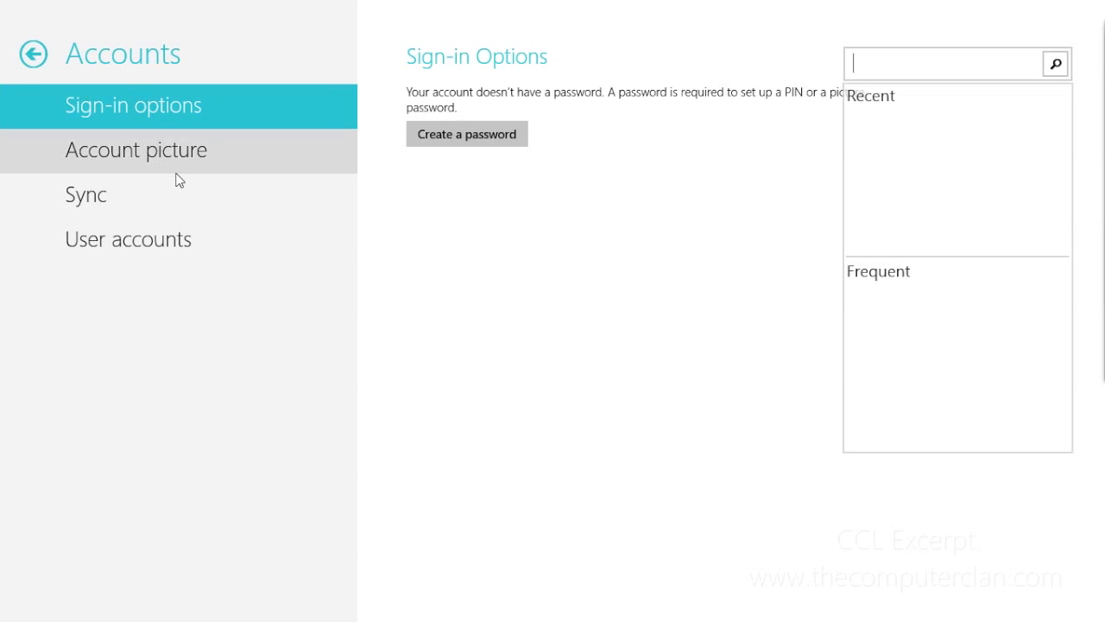
pyautogui.click(176, 169)
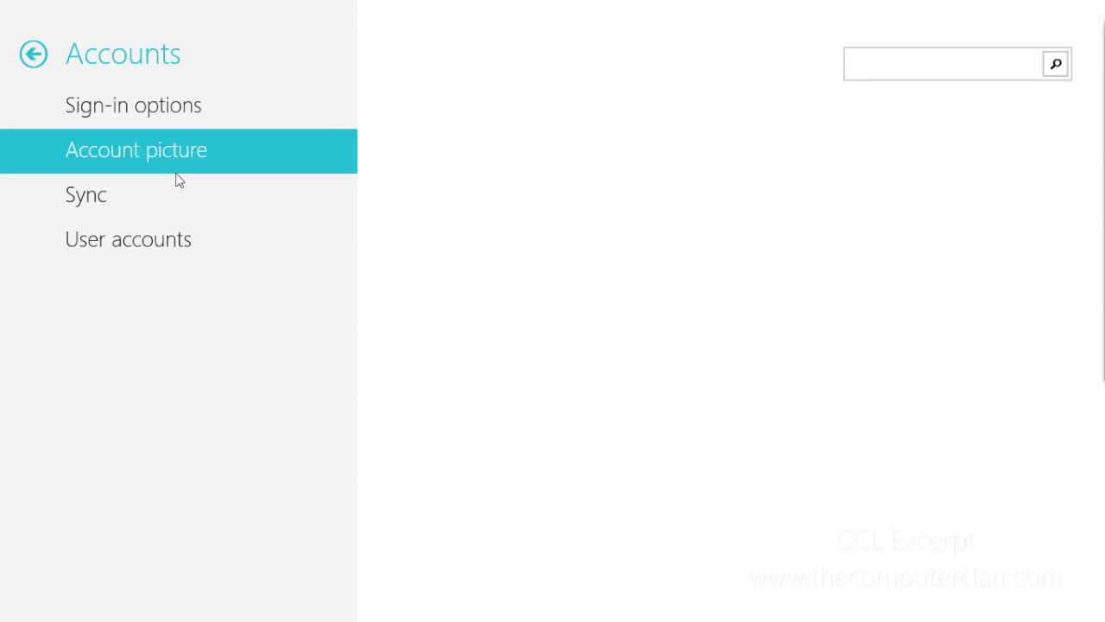
pyautogui.click(33, 54)
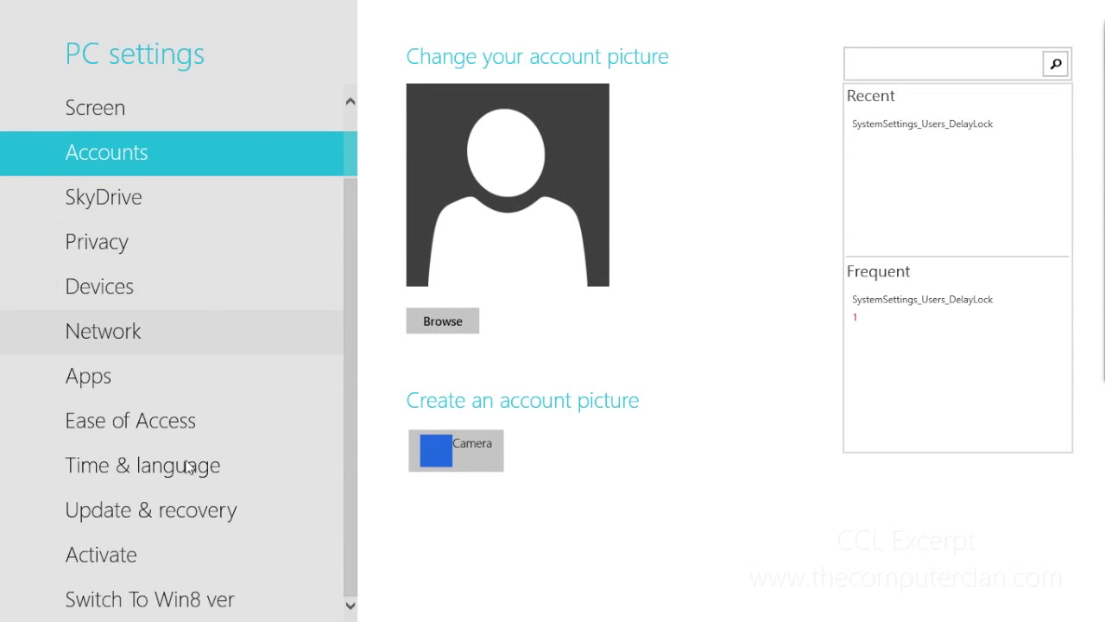
pyautogui.click(154, 596)
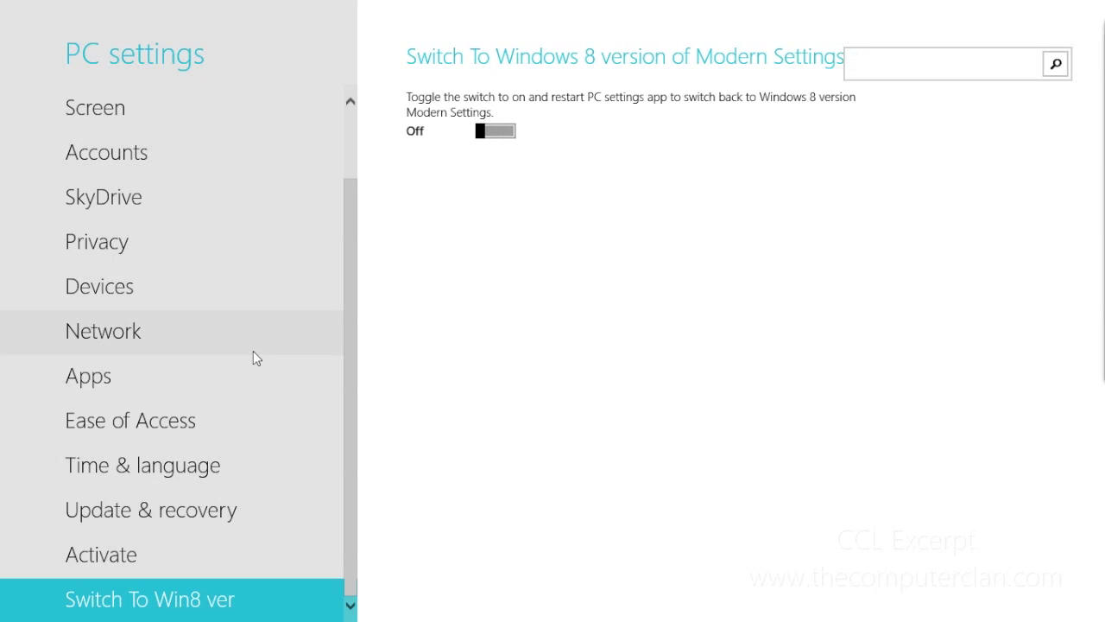
# Go to the Display page under Screen in PC settings
pyautogui.scroll(2, 242, 352)
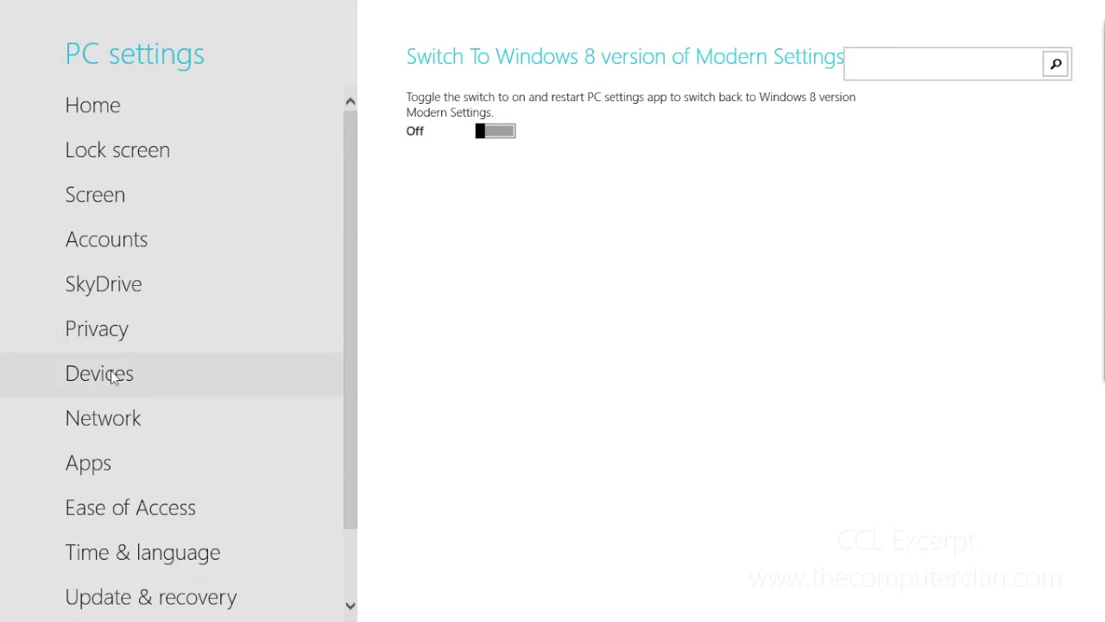
pyautogui.click(201, 193)
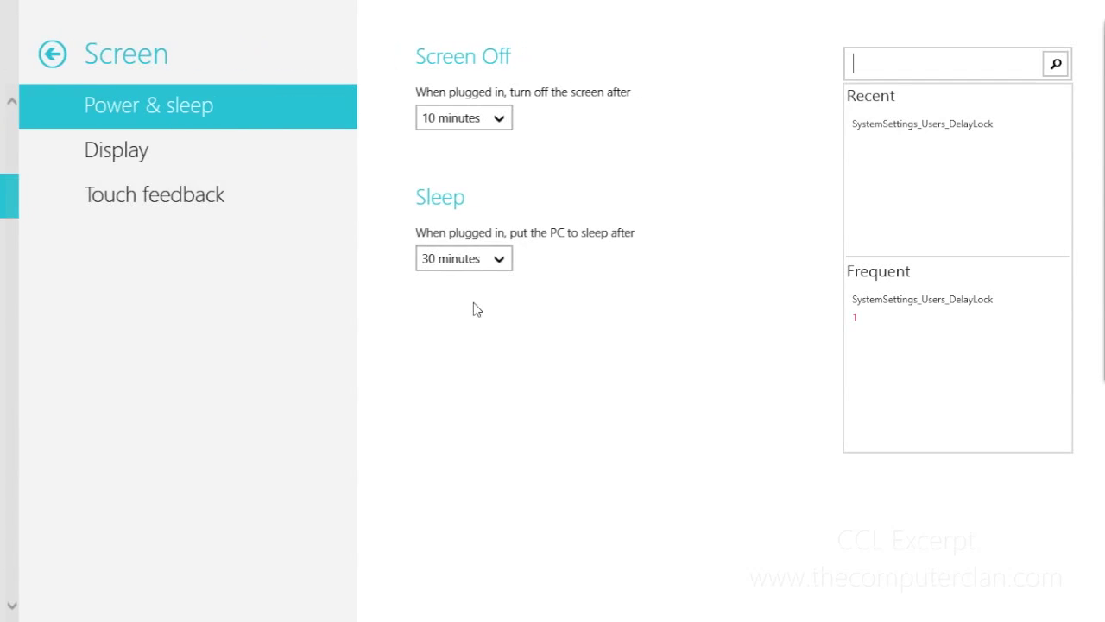
pyautogui.click(129, 160)
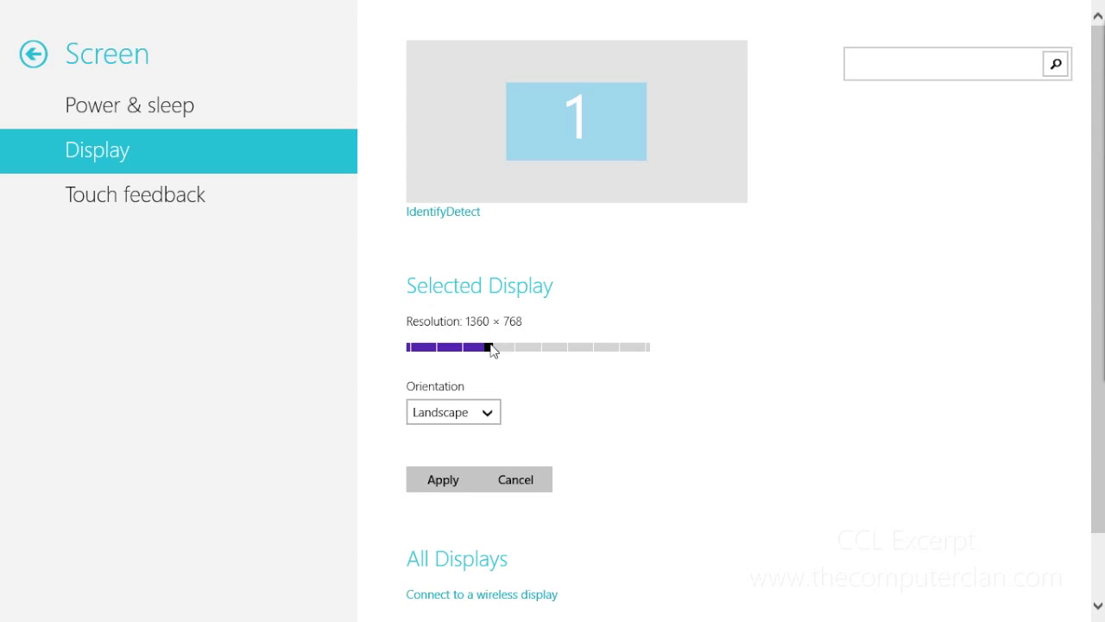
# Apply 1440 × 900 resolution, then raise it further and apply 1680 × 1050
pyautogui.moveTo(492, 349); pyautogui.dragTo(533, 347)
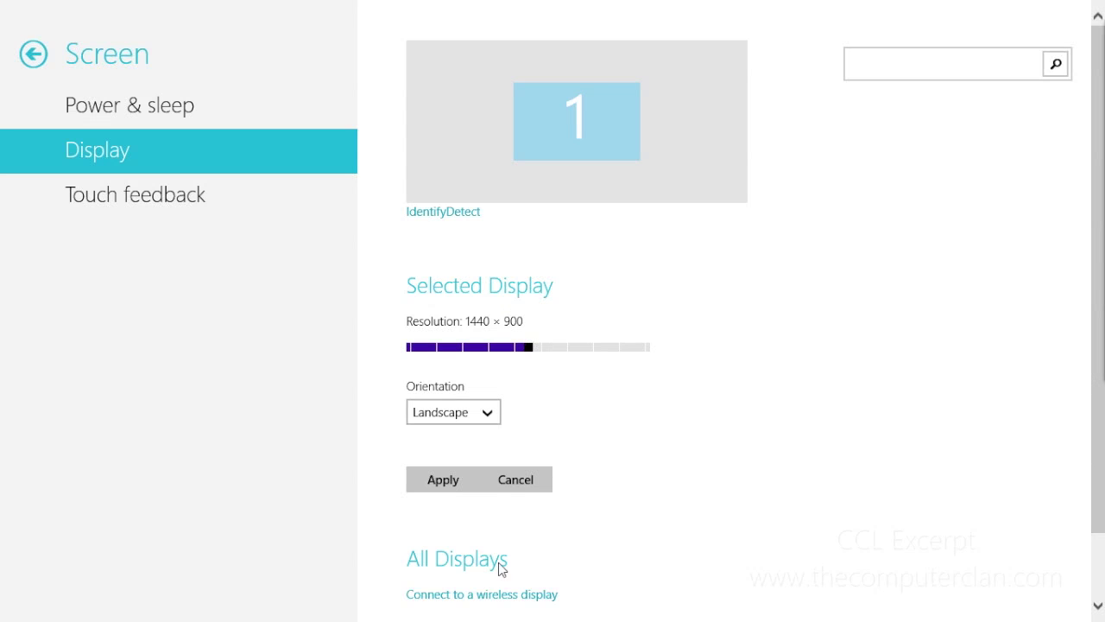
pyautogui.click(445, 480)
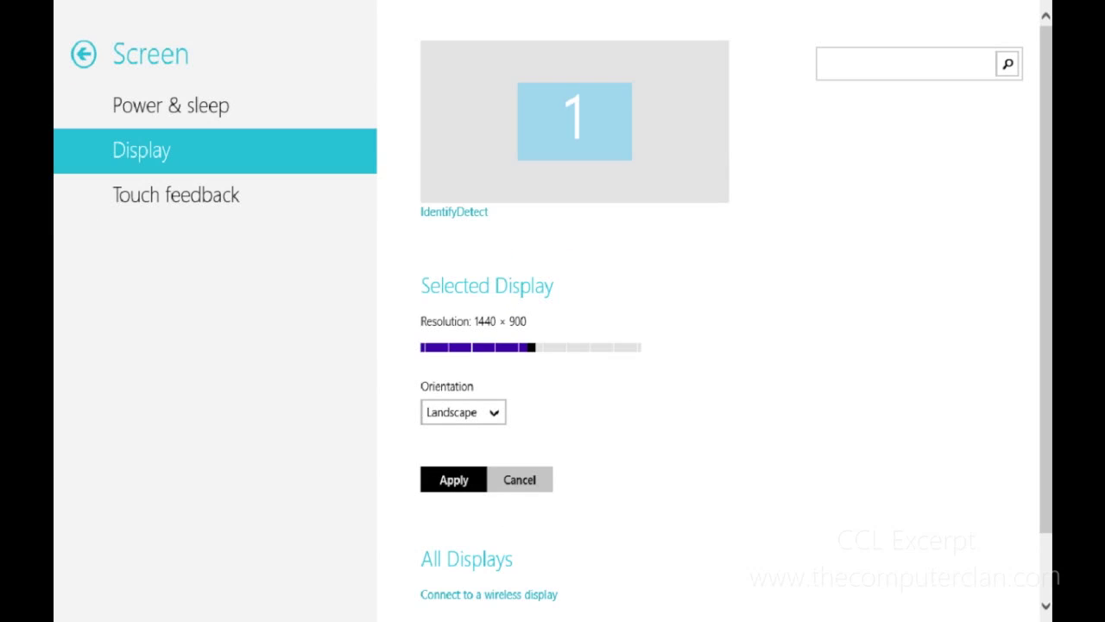
pyautogui.moveTo(524, 302)
pyautogui.mouseDown()
pyautogui.moveTo(538, 298)
pyautogui.moveTo(509, 299)
pyautogui.moveTo(528, 299)
pyautogui.mouseUp()
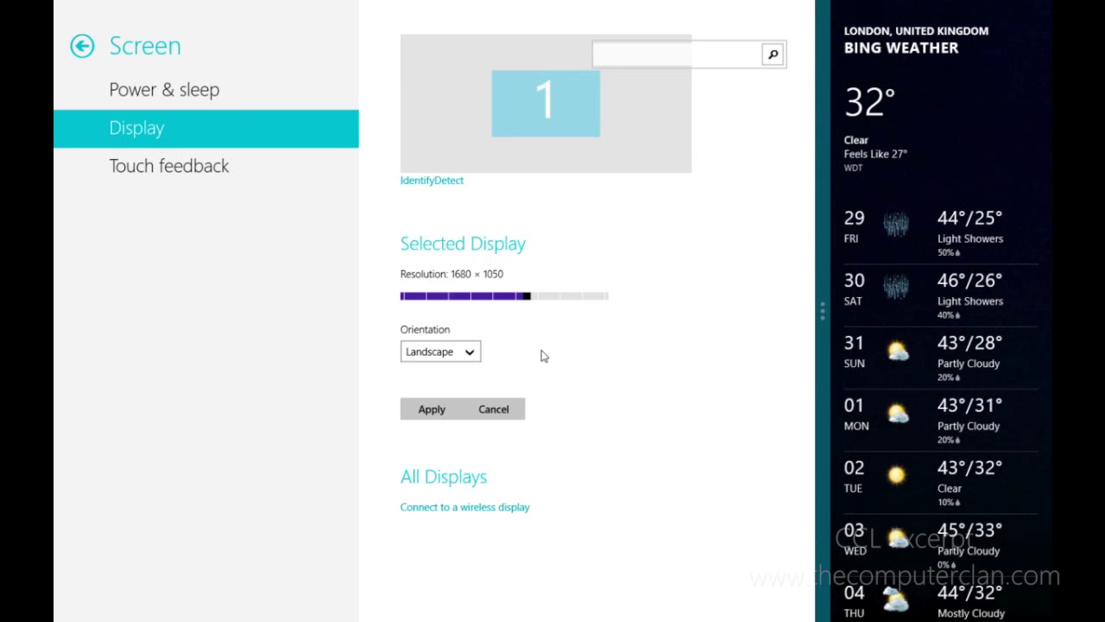
pyautogui.click(449, 412)
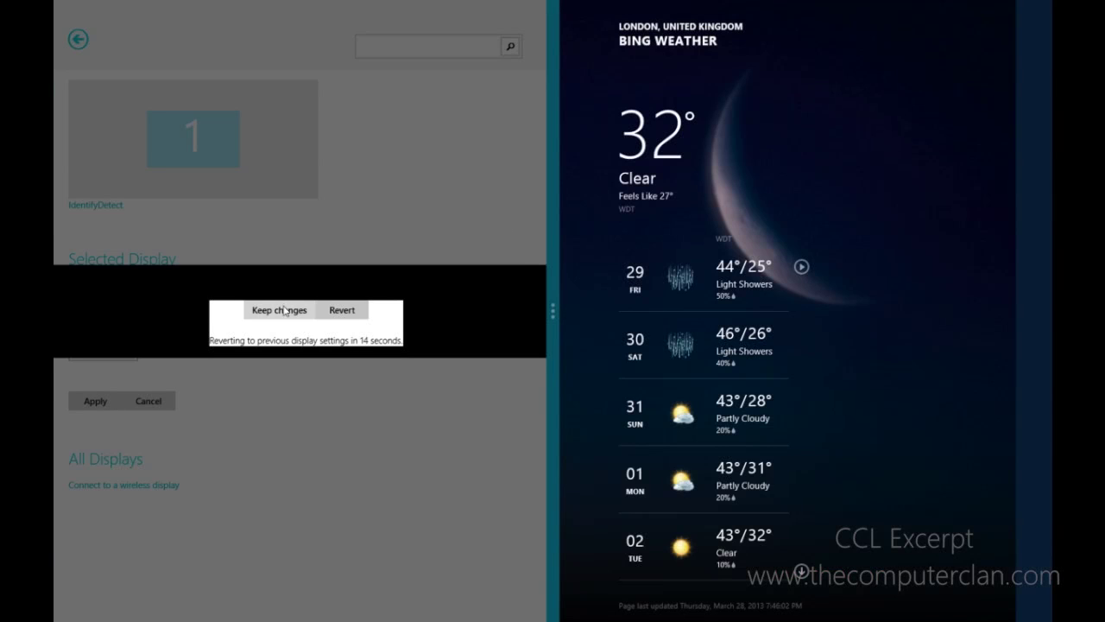
# Keep the 1680 × 1050 resolution and snap the Alarms app onto the screen
pyautogui.click(285, 311)
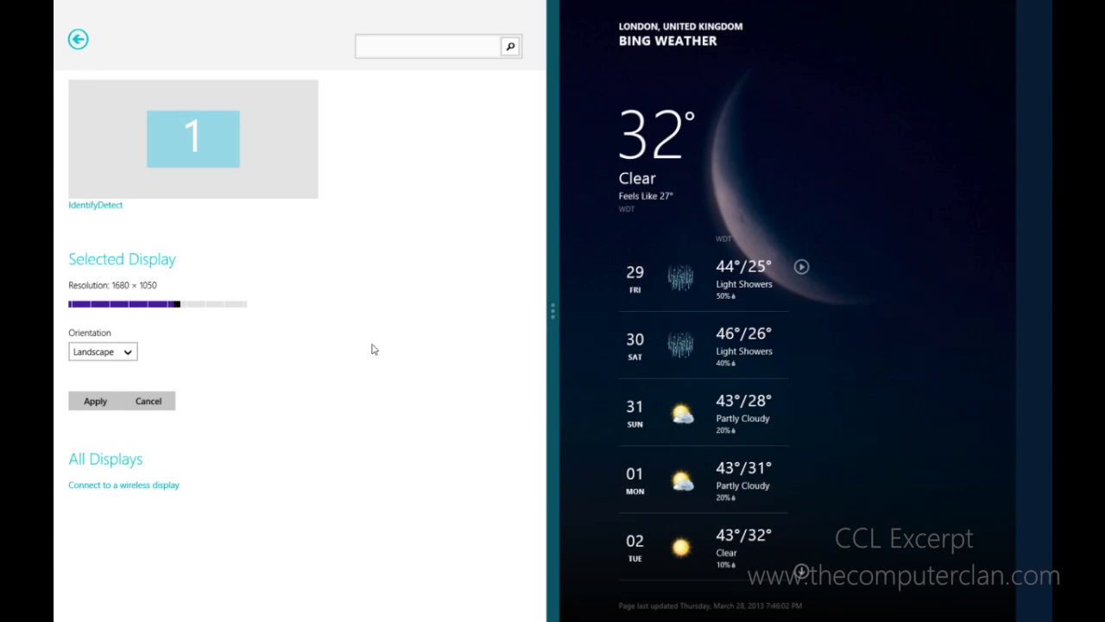
pyautogui.moveTo(58, 4)
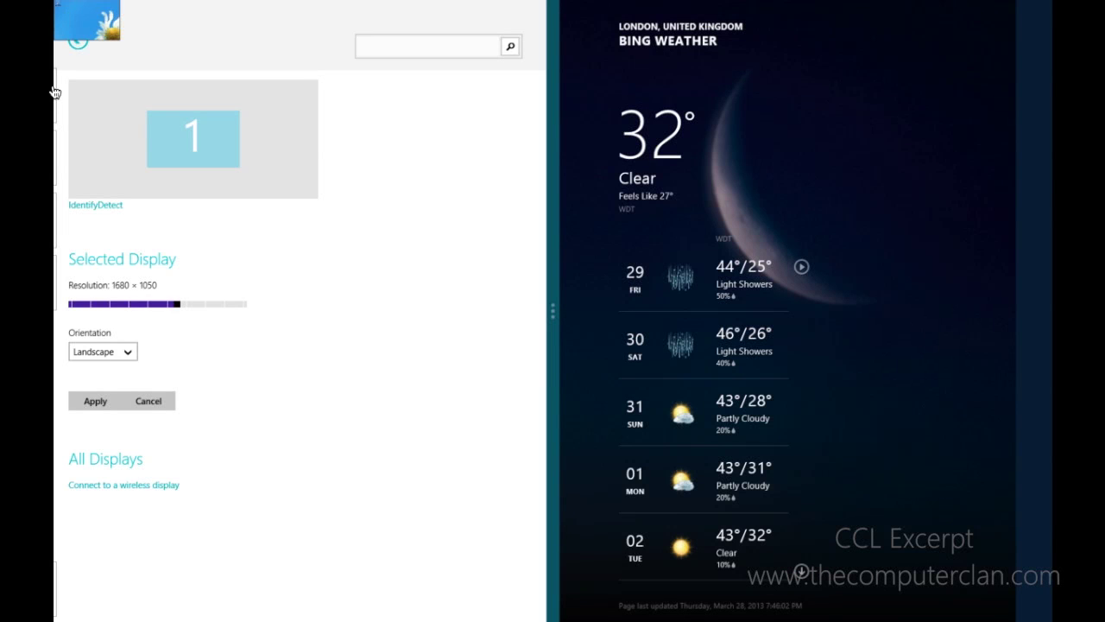
pyautogui.moveTo(52, 108)
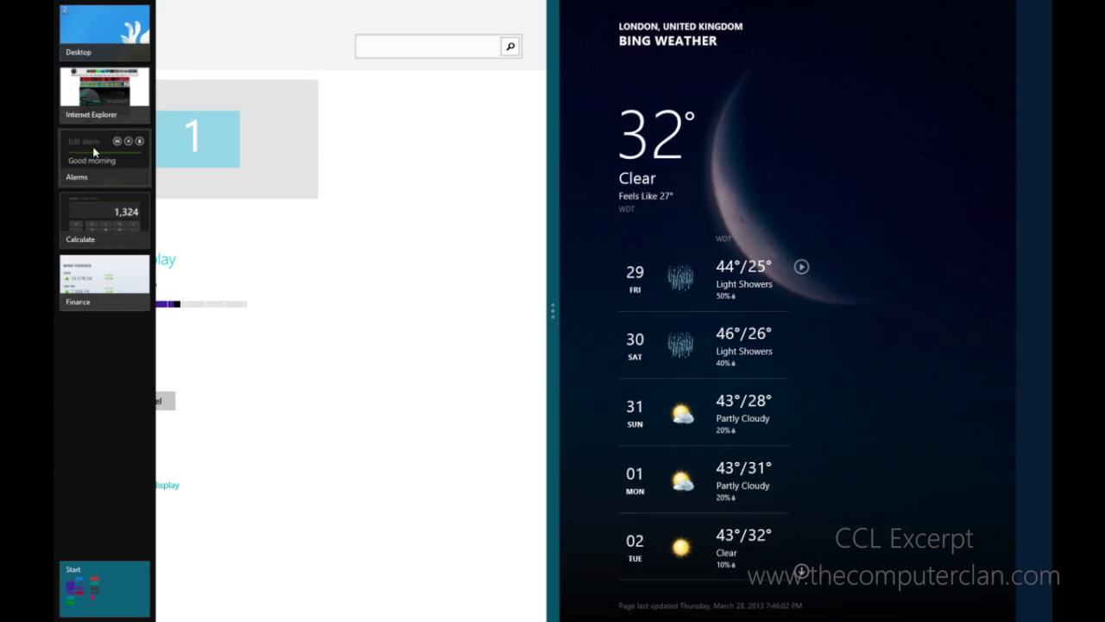
pyautogui.moveTo(95, 151); pyautogui.dragTo(903, 304)
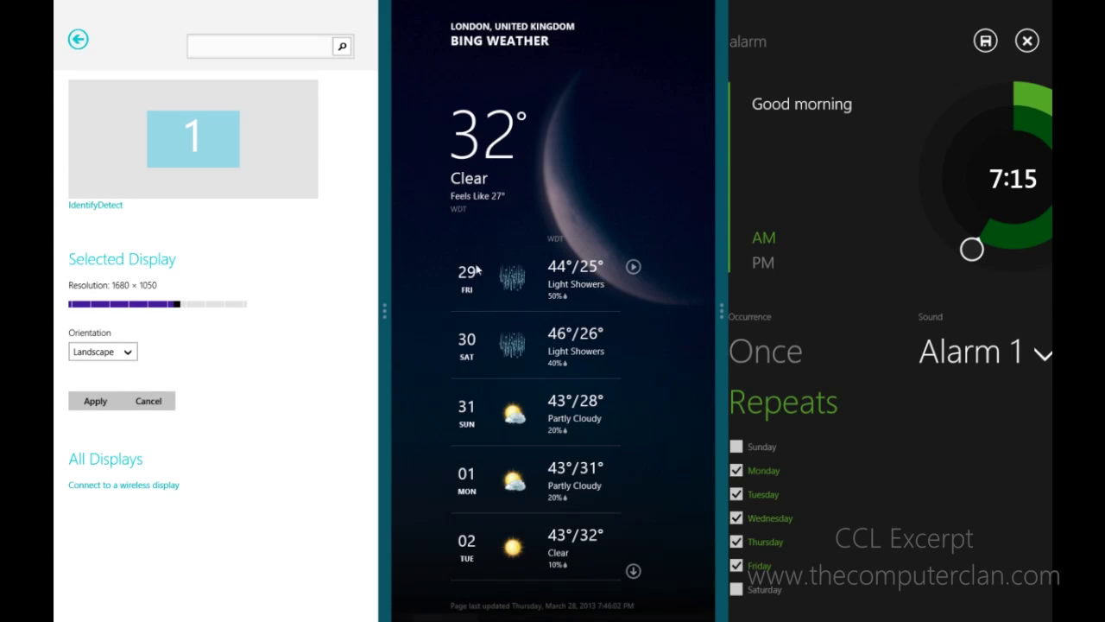
# Leave the orientation unchanged and raise the resolution to 1920 × 1080, keeping the change
pyautogui.click(119, 350)
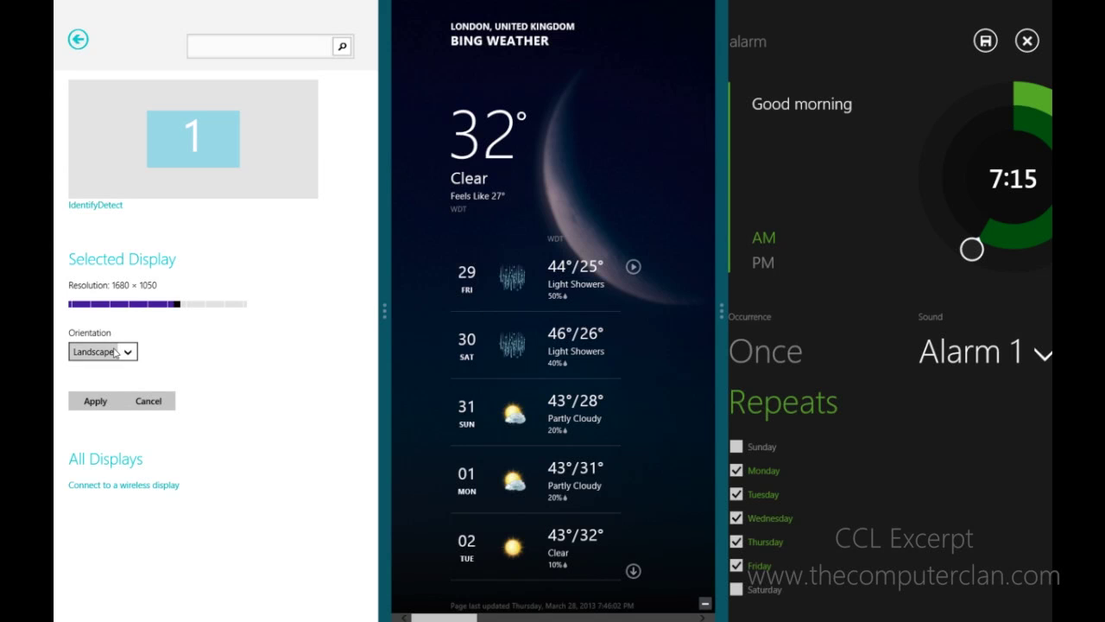
pyautogui.click(177, 307)
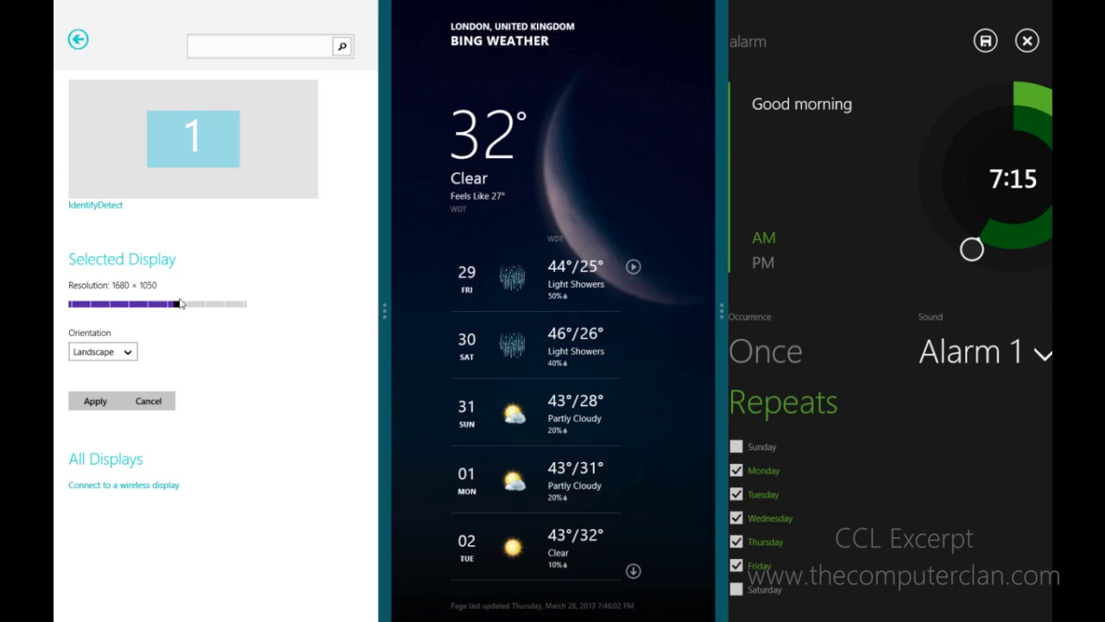
pyautogui.moveTo(181, 304)
pyautogui.moveTo(181, 304); pyautogui.dragTo(196, 304)
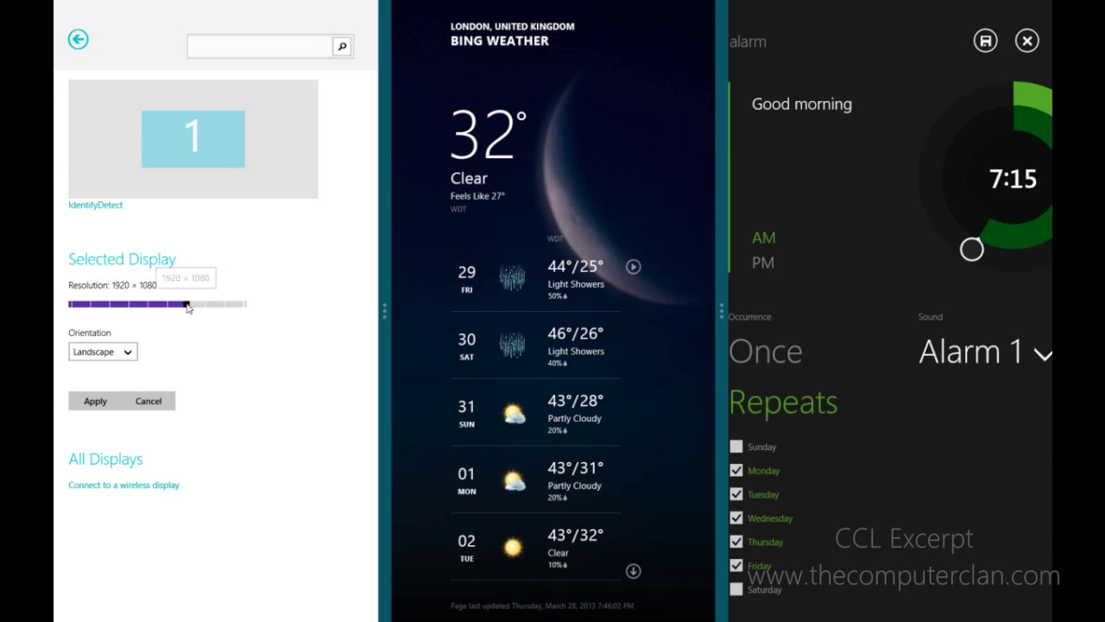
pyautogui.click(95, 401)
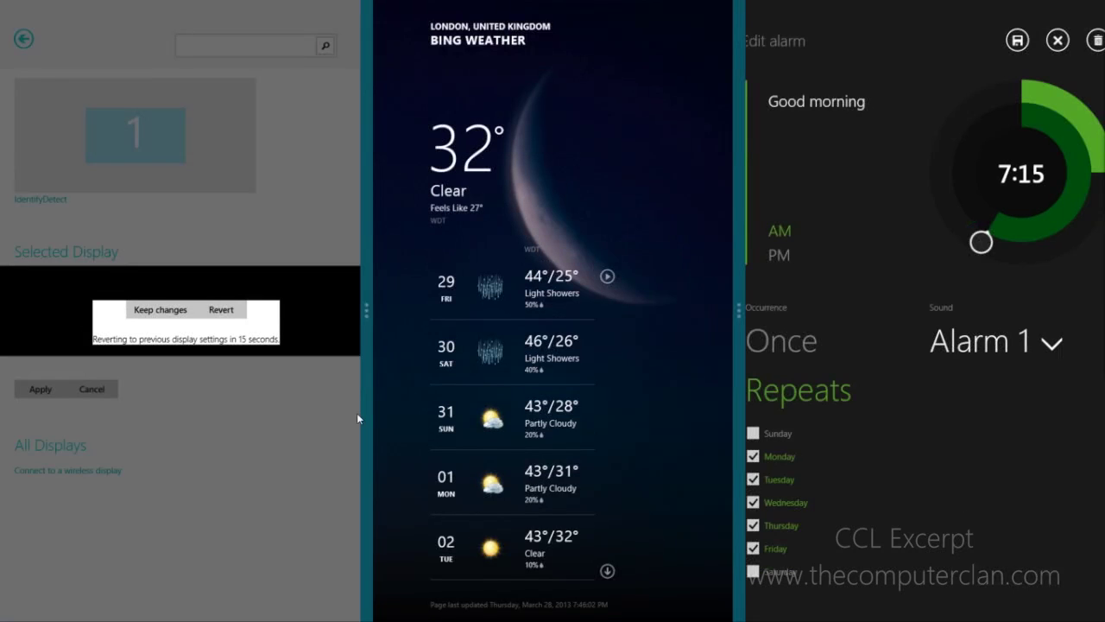
pyautogui.click(143, 311)
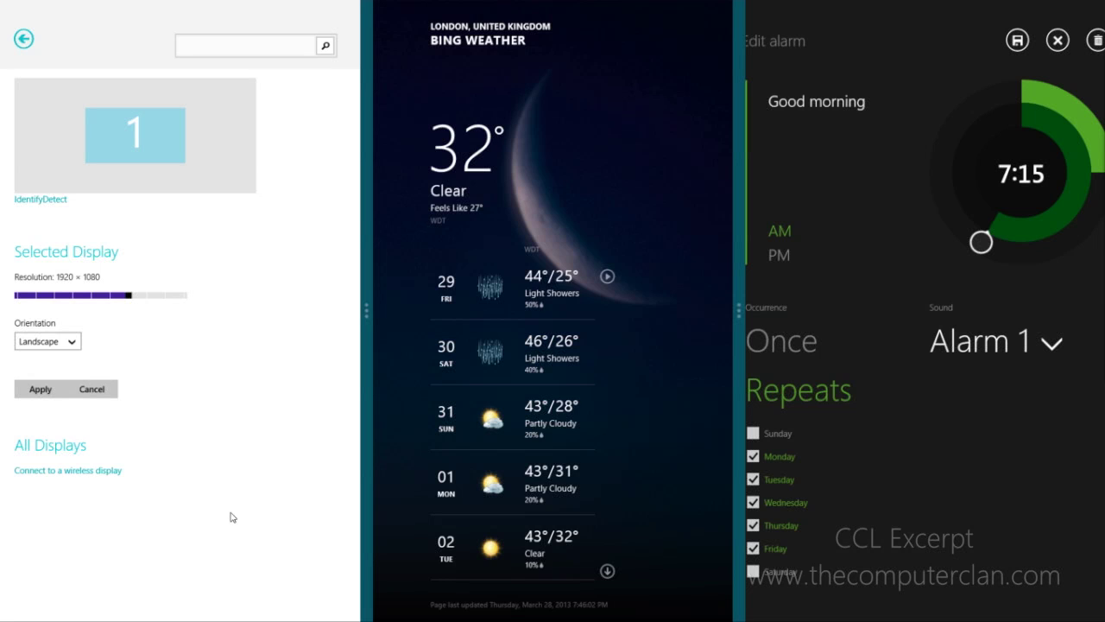
# Return to the main PC settings list, drag Alarms off-screen, and widen PC settings beside Weather
pyautogui.scroll(-5, 486, 469)
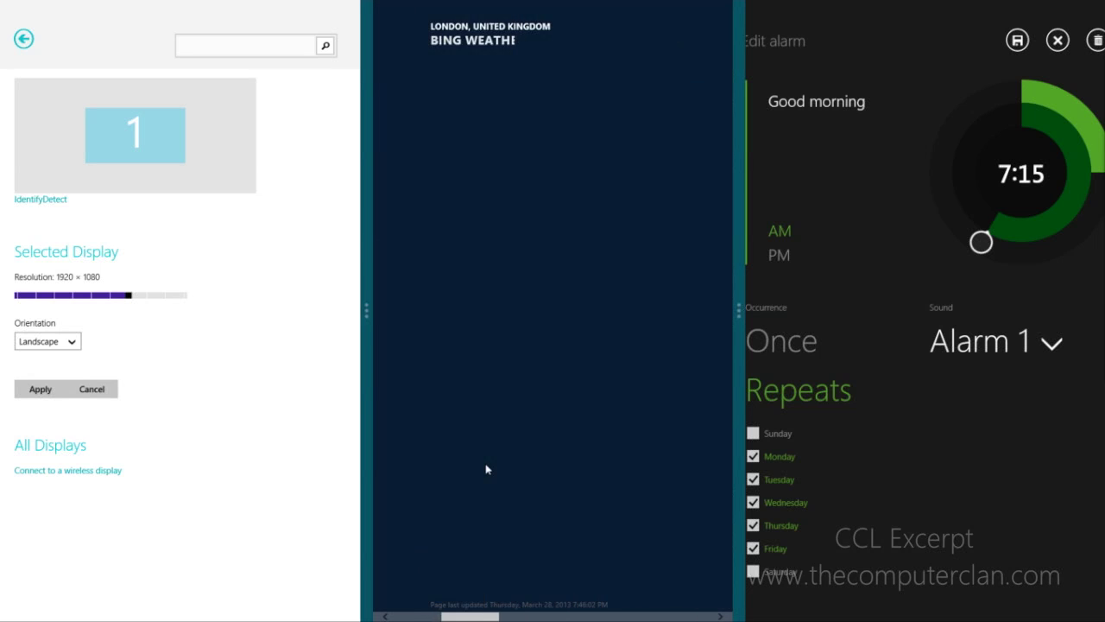
pyautogui.scroll(-3, 487, 469)
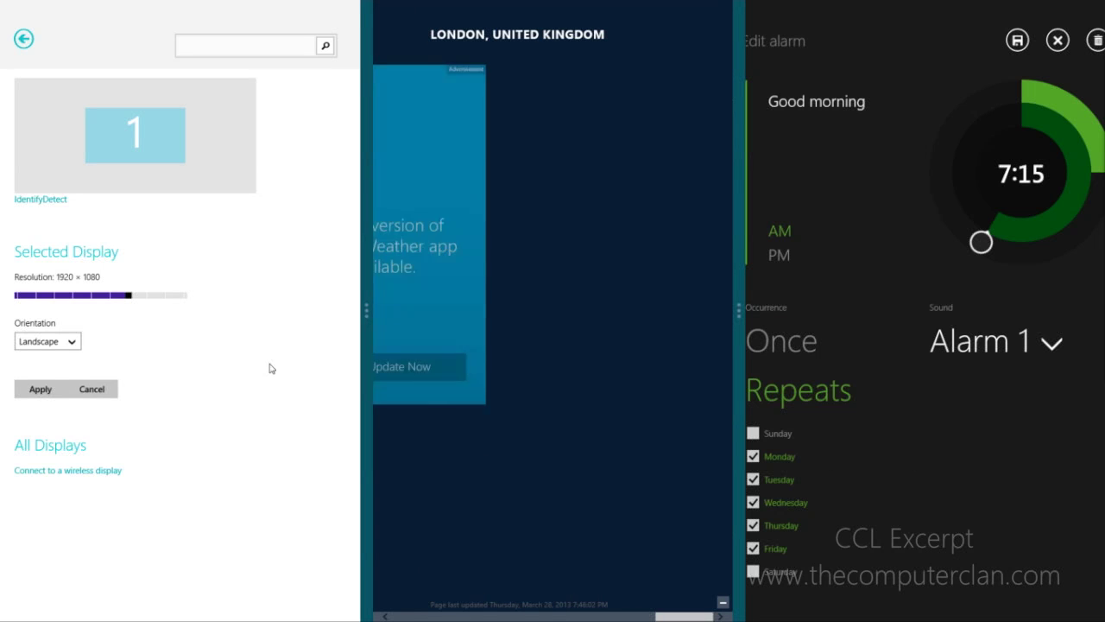
pyautogui.click(24, 40)
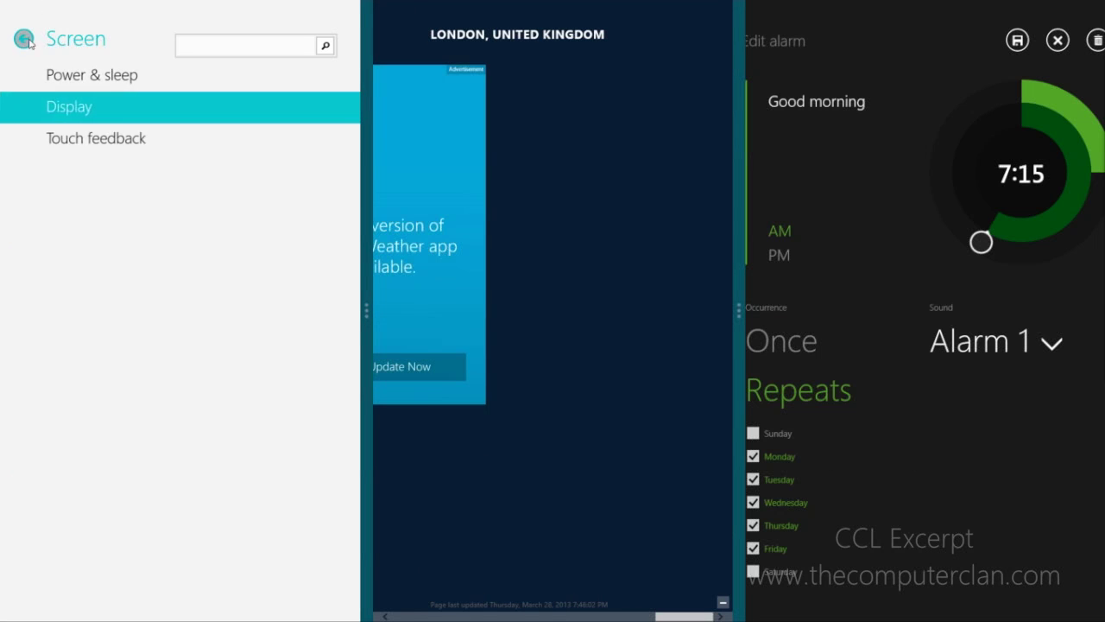
pyautogui.click(25, 39)
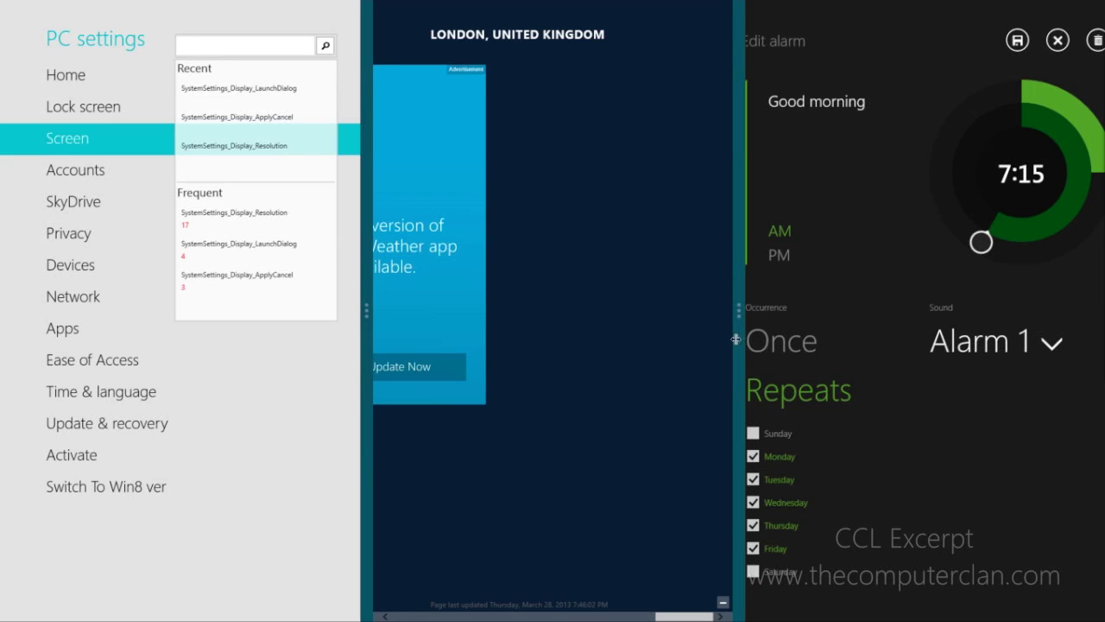
pyautogui.moveTo(736, 338); pyautogui.dragTo(1101, 338)
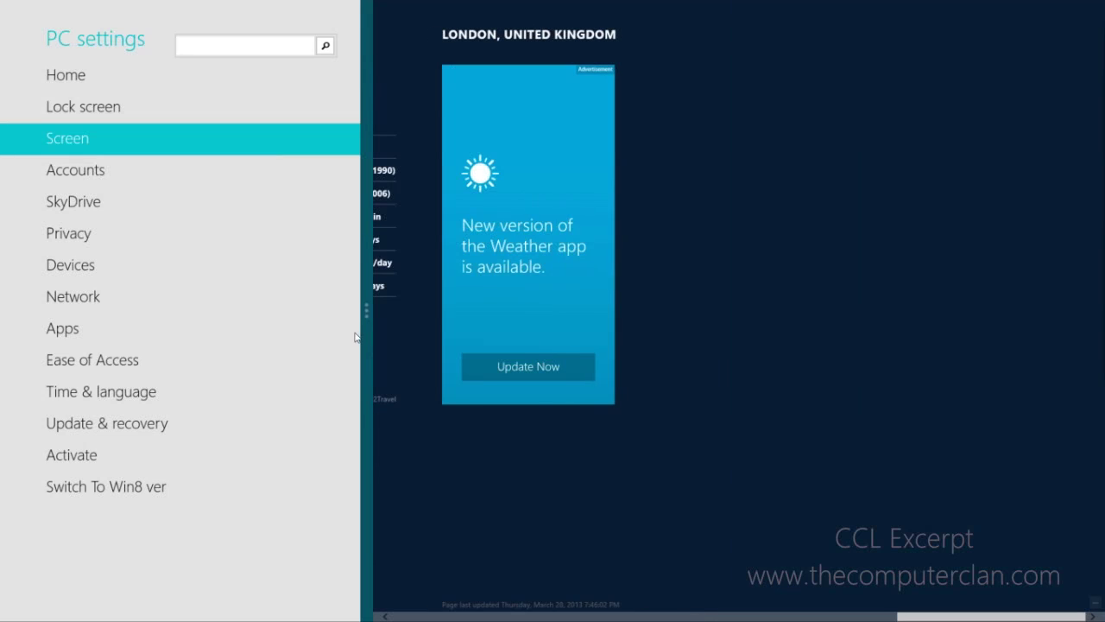
pyautogui.moveTo(358, 336); pyautogui.dragTo(969, 397)
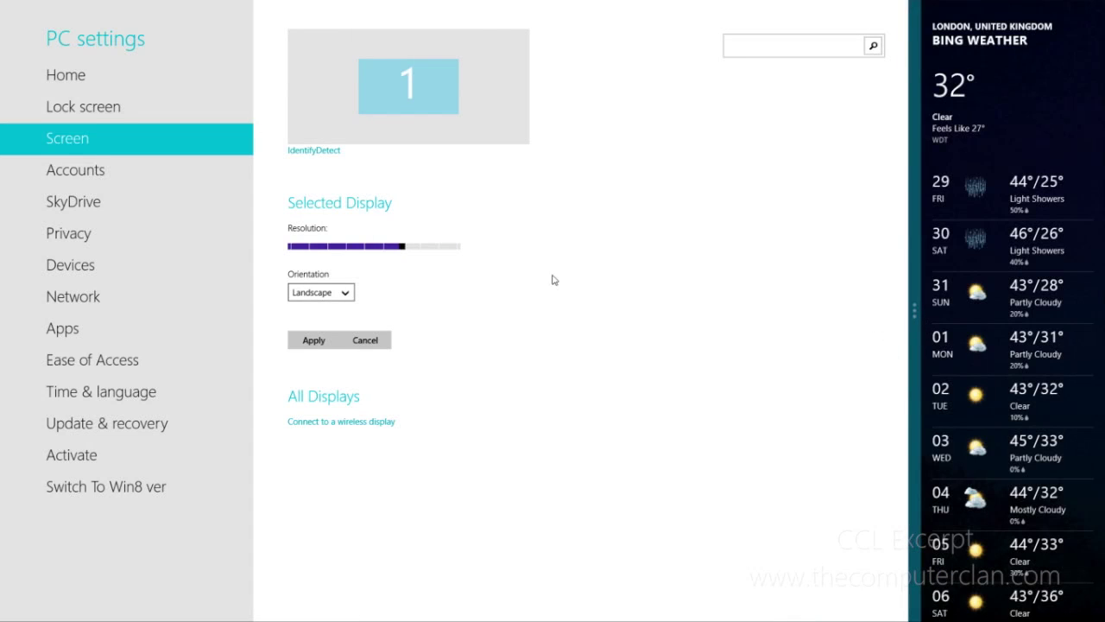
# Lower the resolution a few steps, apply it and keep the change
pyautogui.moveTo(365, 248); pyautogui.dragTo(337, 250)
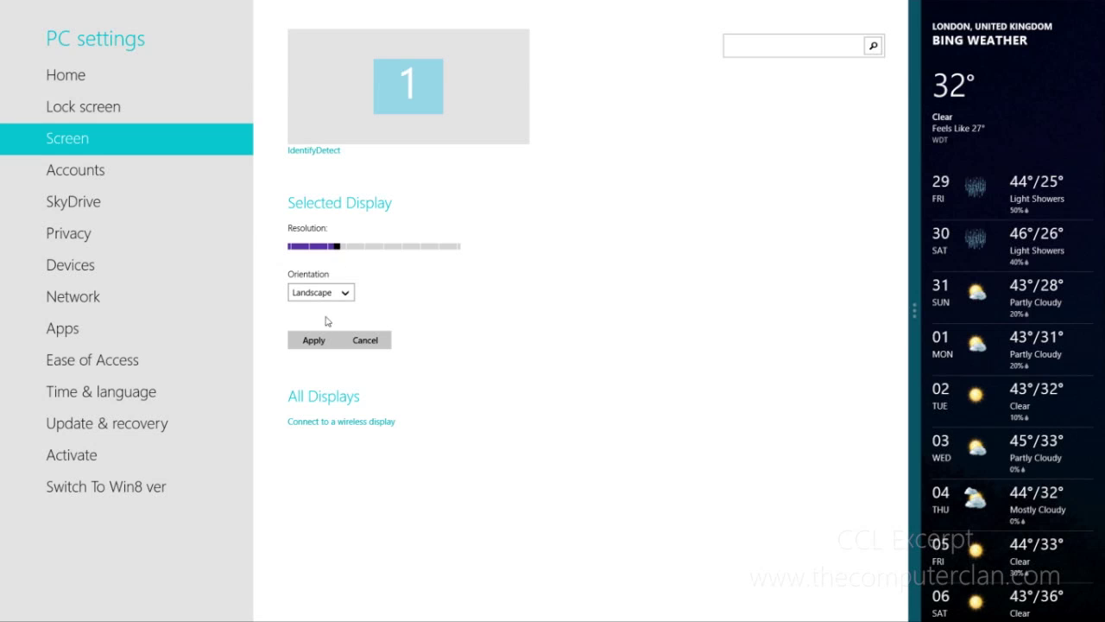
pyautogui.click(314, 340)
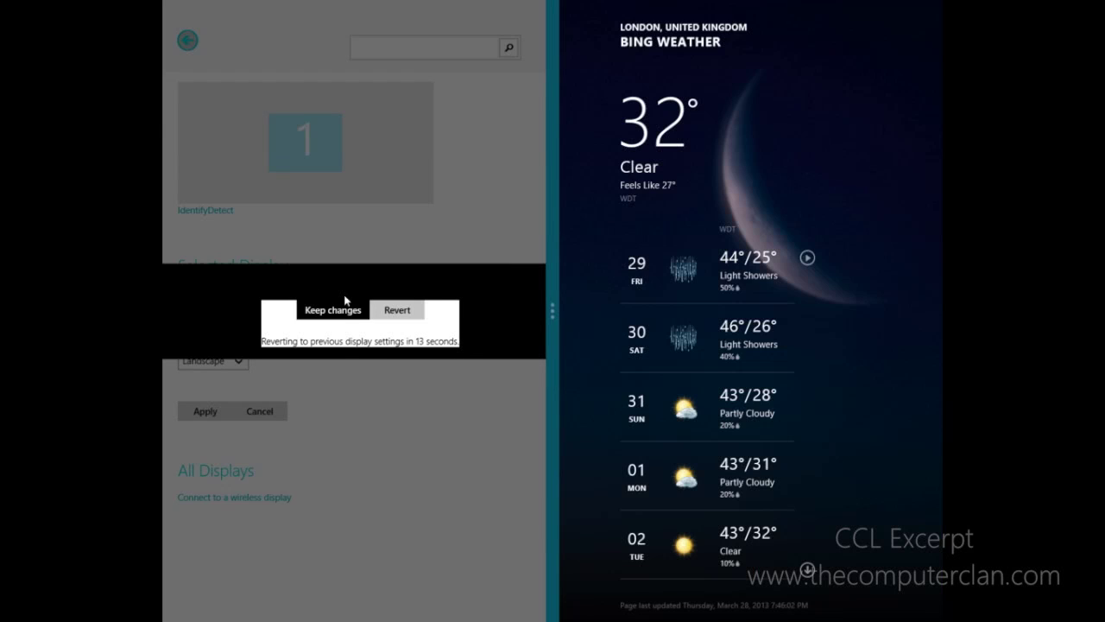
pyautogui.click(338, 310)
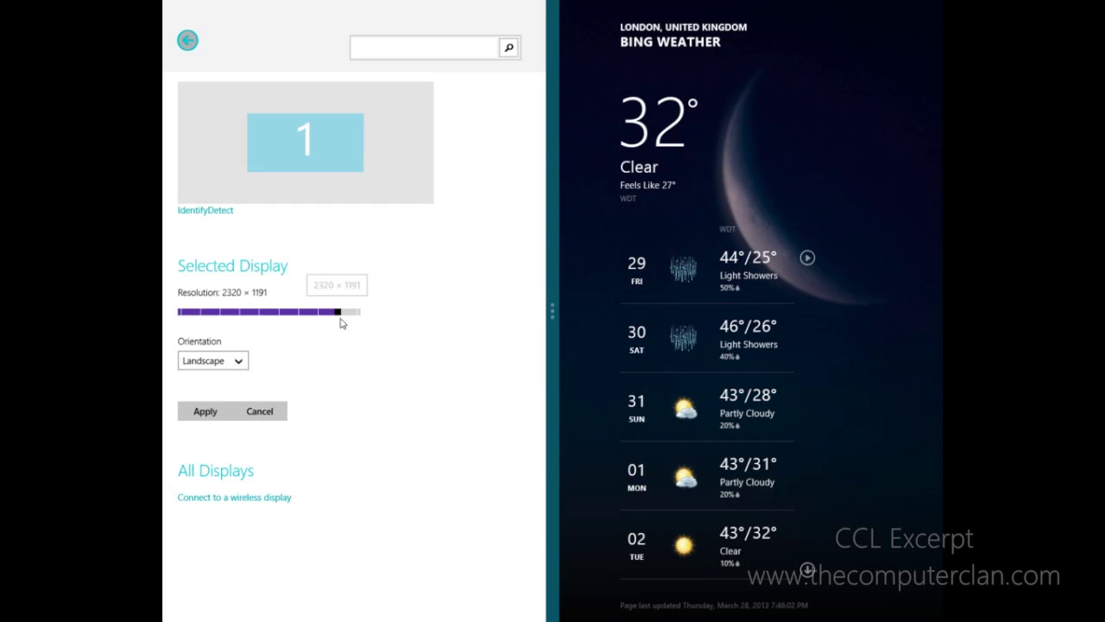
# Set and keep 1360 × 768 resolution, then close Weather and PC settings to reach Start
pyautogui.click(245, 312)
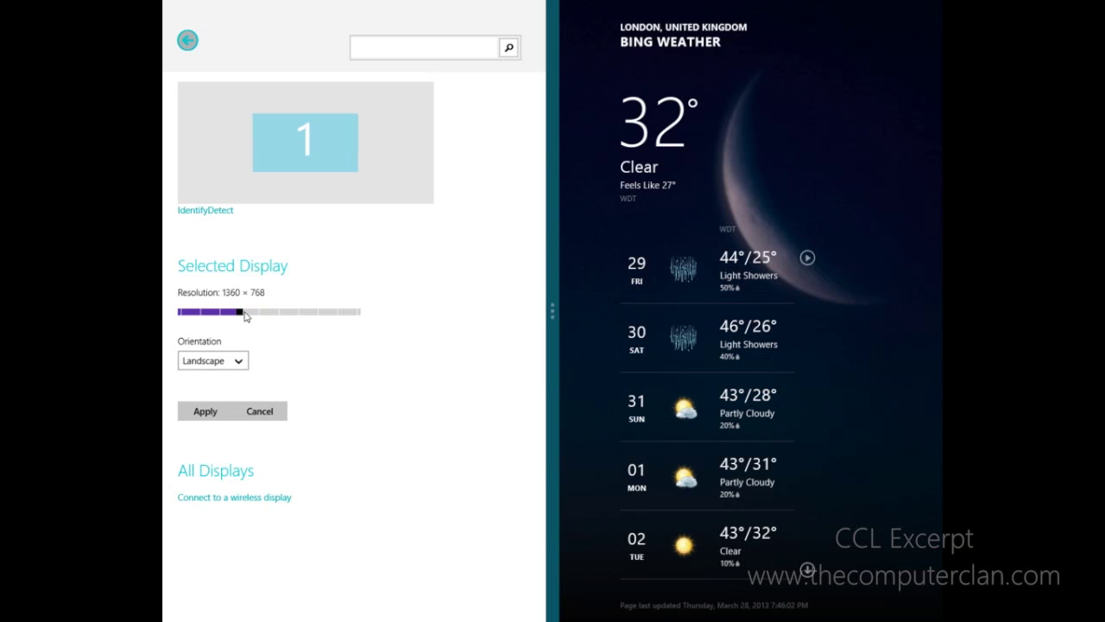
pyautogui.click(220, 414)
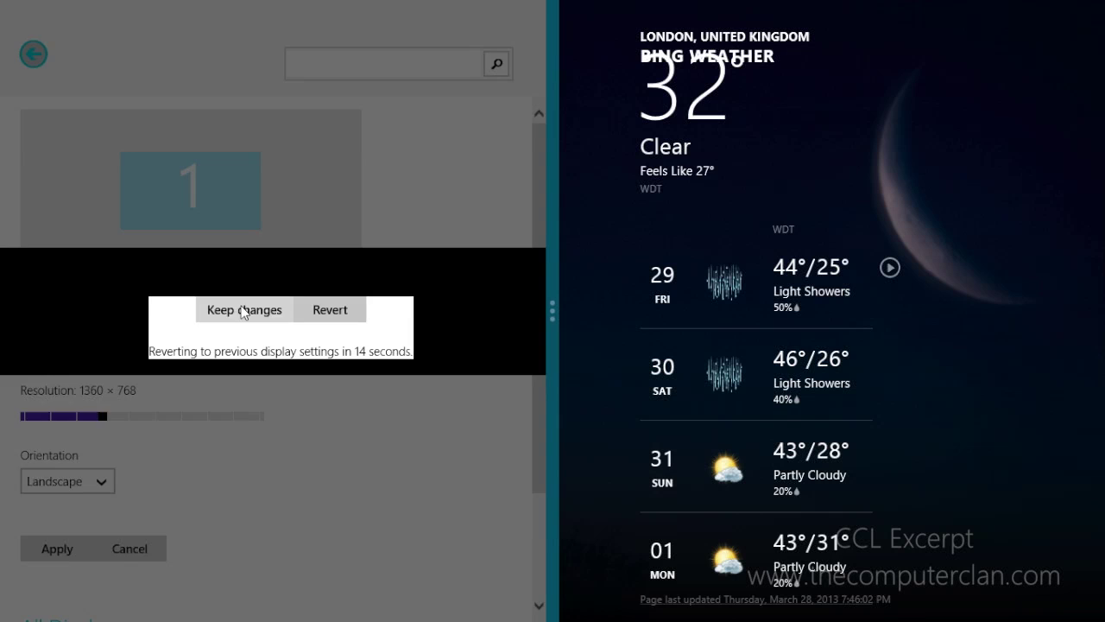
pyautogui.click(247, 314)
pyautogui.moveTo(552, 332); pyautogui.dragTo(920, 309)
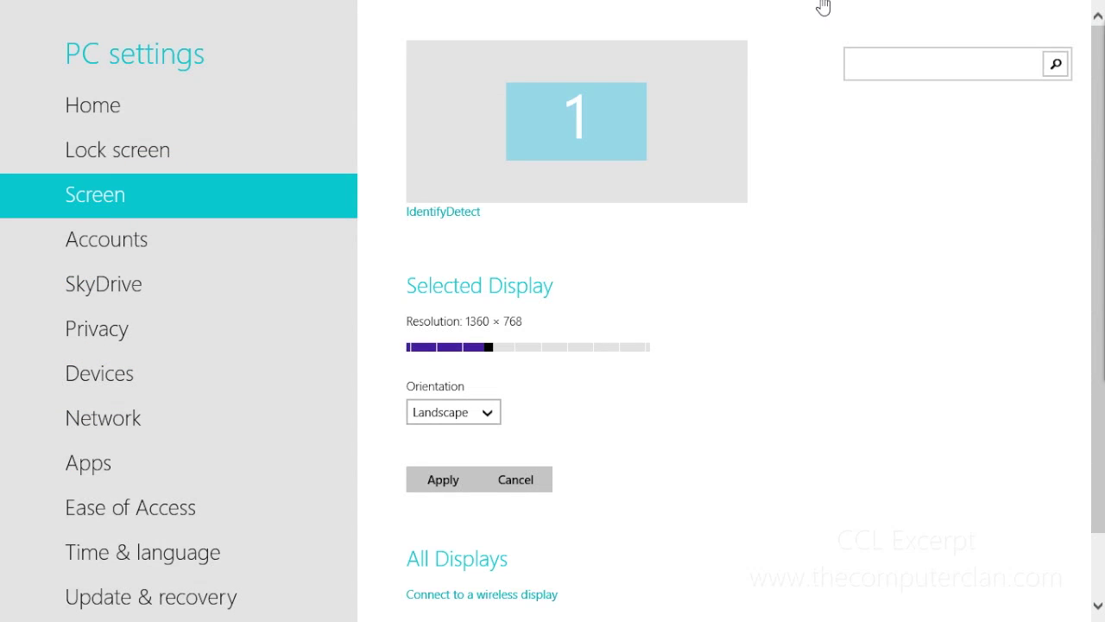
pyautogui.moveTo(823, 6); pyautogui.dragTo(518, 615)
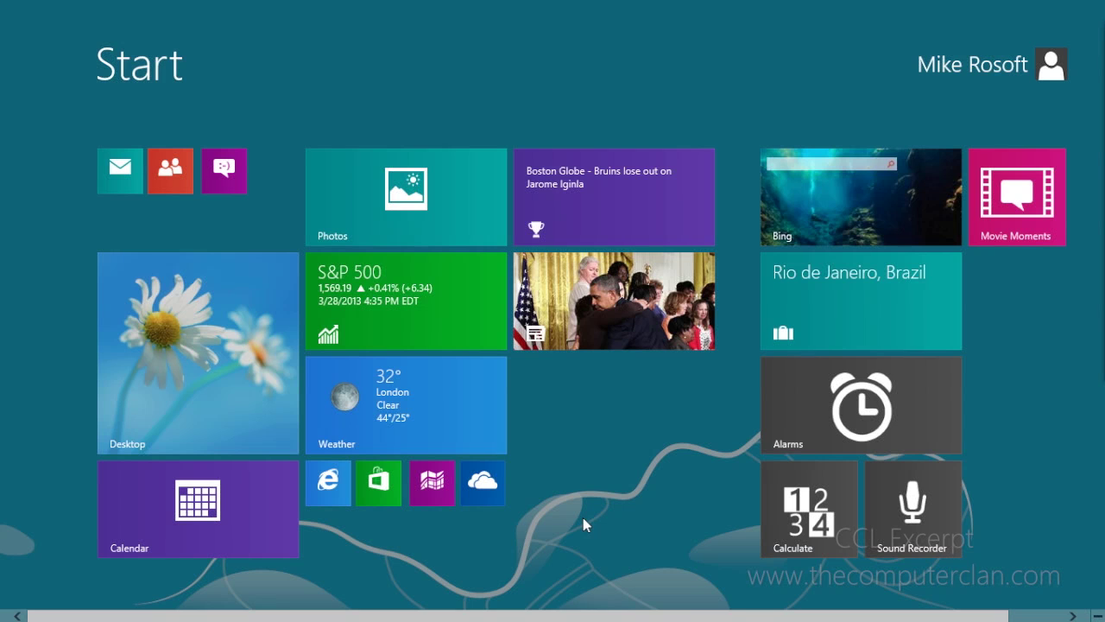
pyautogui.scroll(-1, 583, 517)
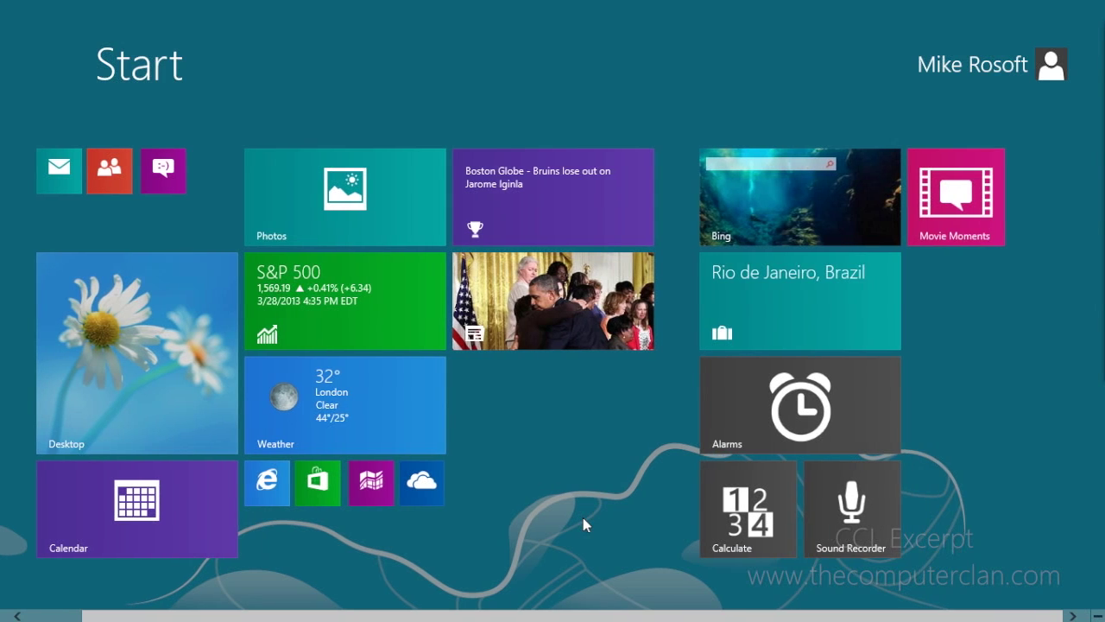
pyautogui.scroll(1, 583, 517)
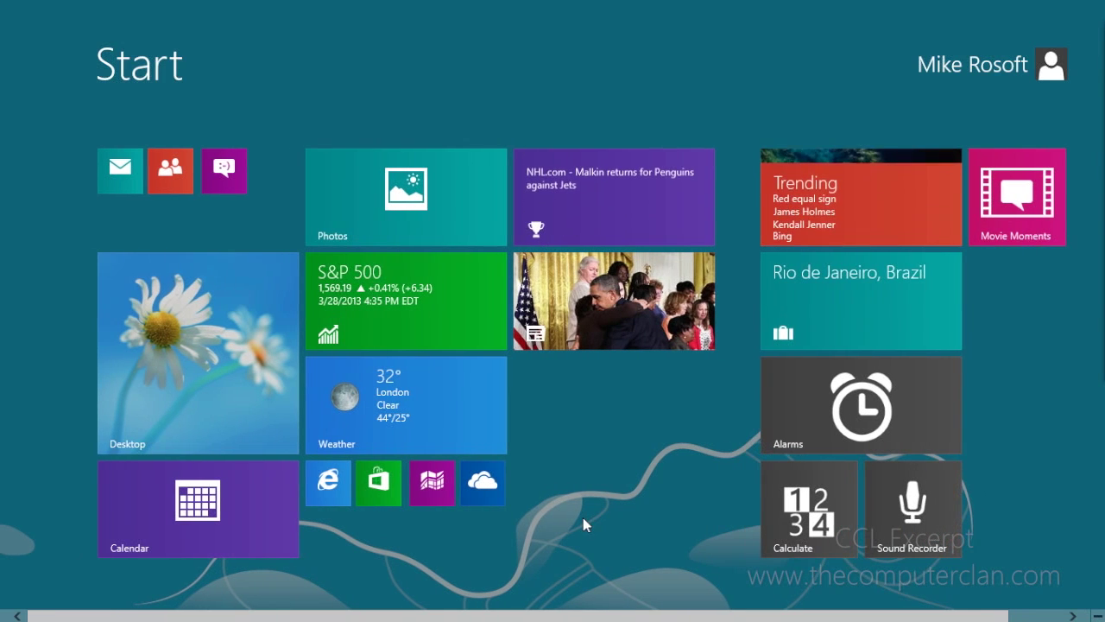
pyautogui.scroll(-1, 658, 483)
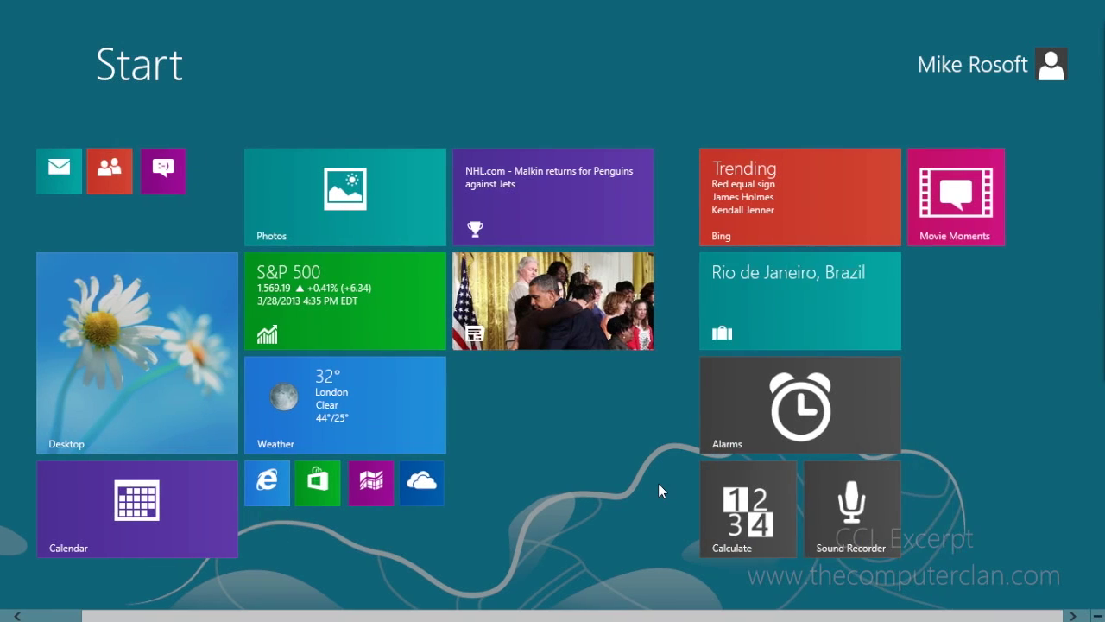
pyautogui.scroll(1, 658, 483)
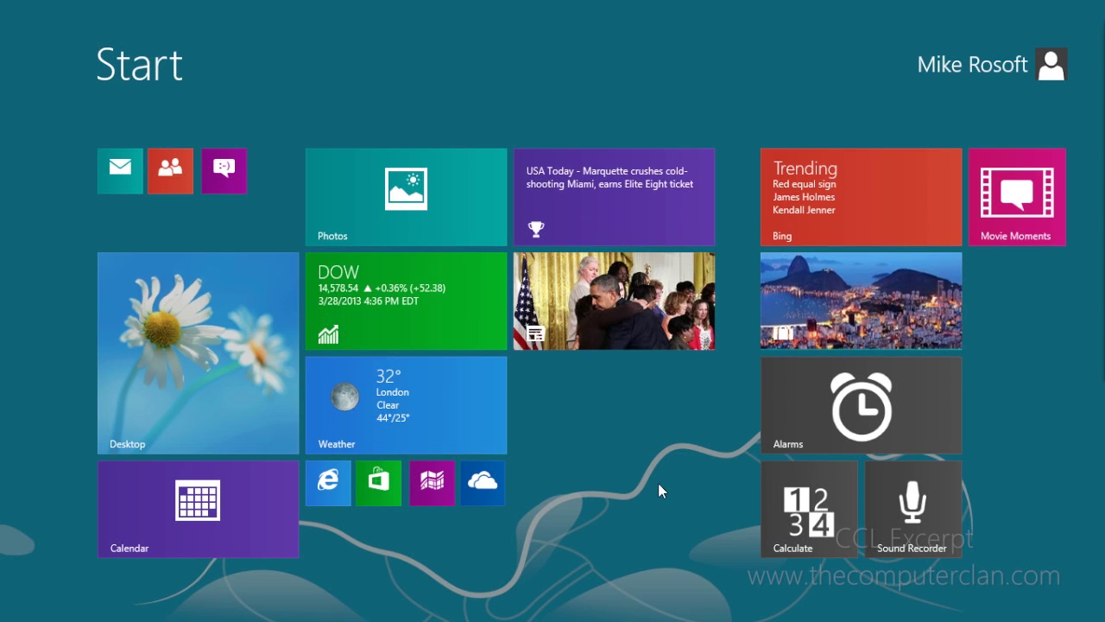
# Title the right-hand Start tile group 'Naming is easier' and exit customize mode
pyautogui.rightClick(658, 483)
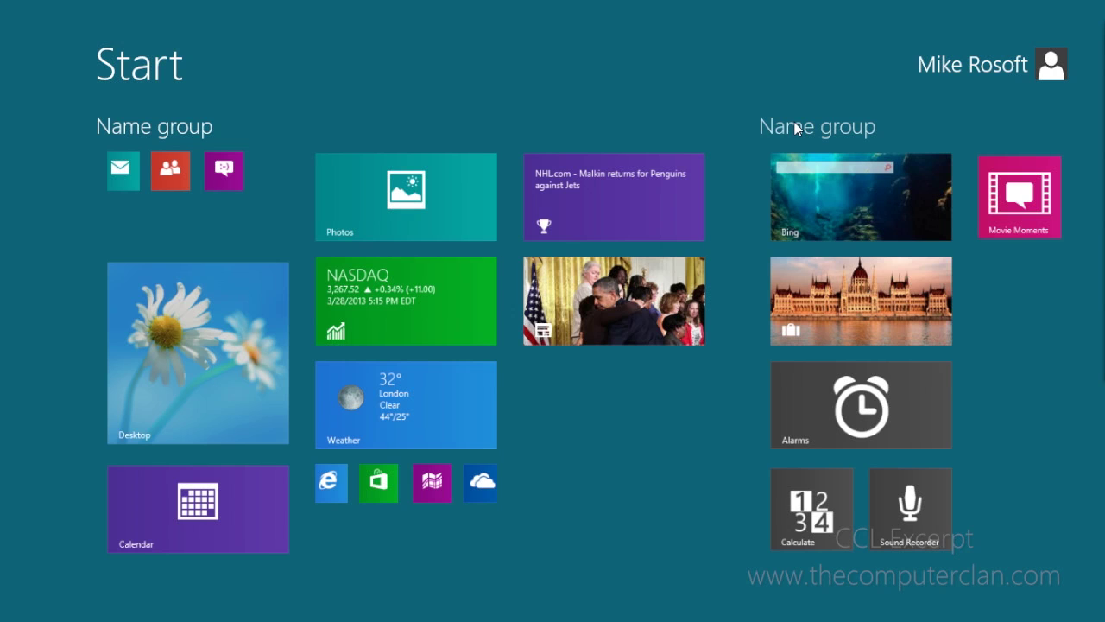
pyautogui.scroll(-1, 729, 117)
pyautogui.scroll(1, 562, 111)
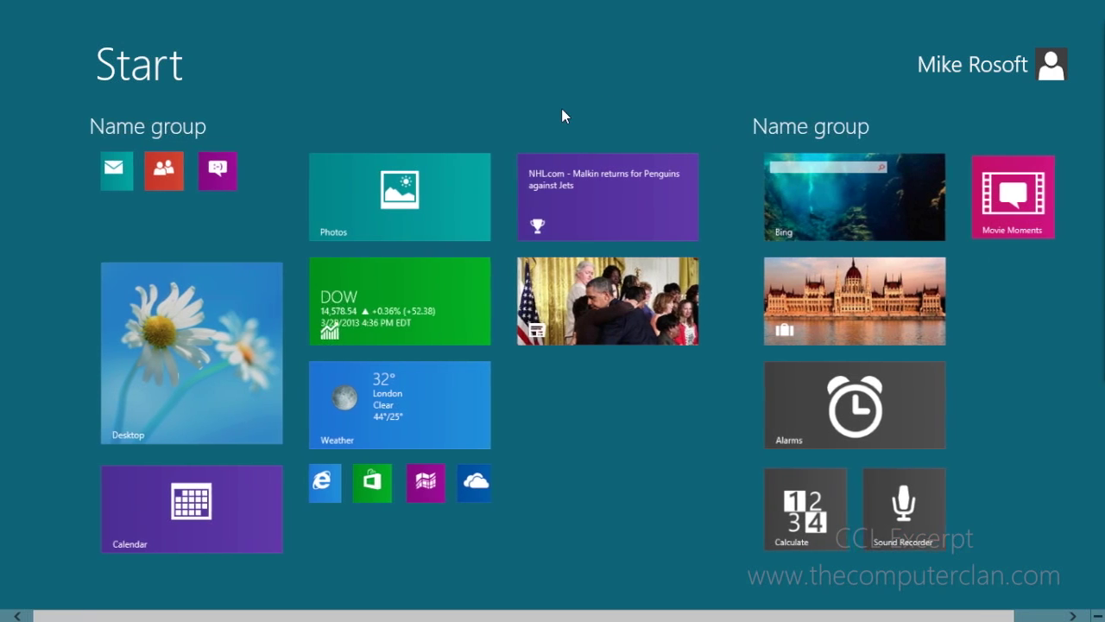
pyautogui.click(819, 125)
pyautogui.write('Nam')
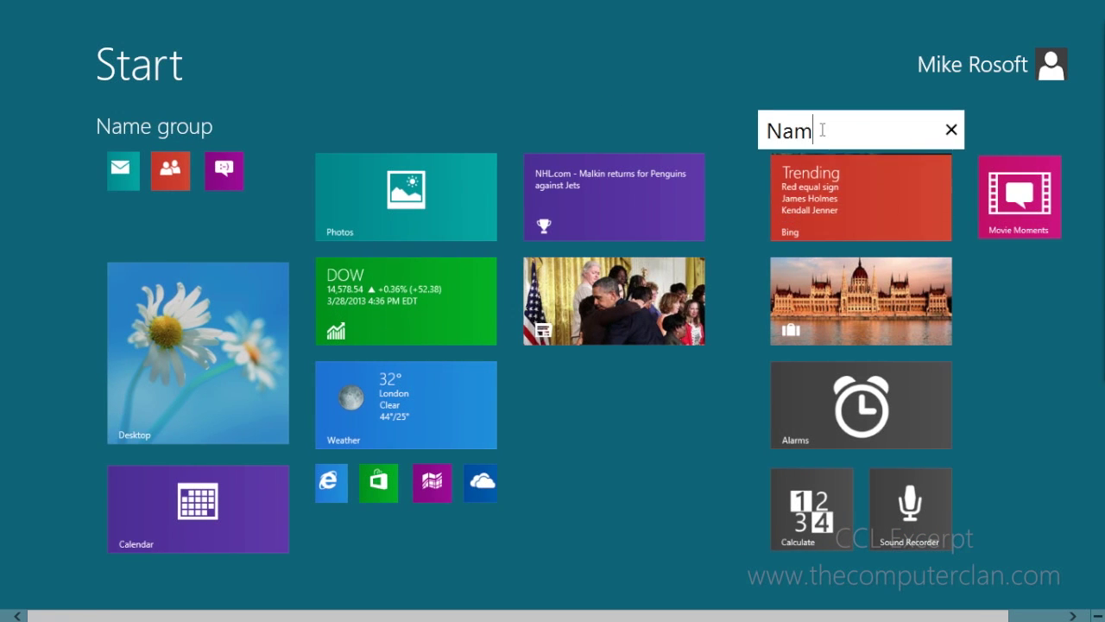
pyautogui.write('ing is easier')
pyautogui.press('Return')
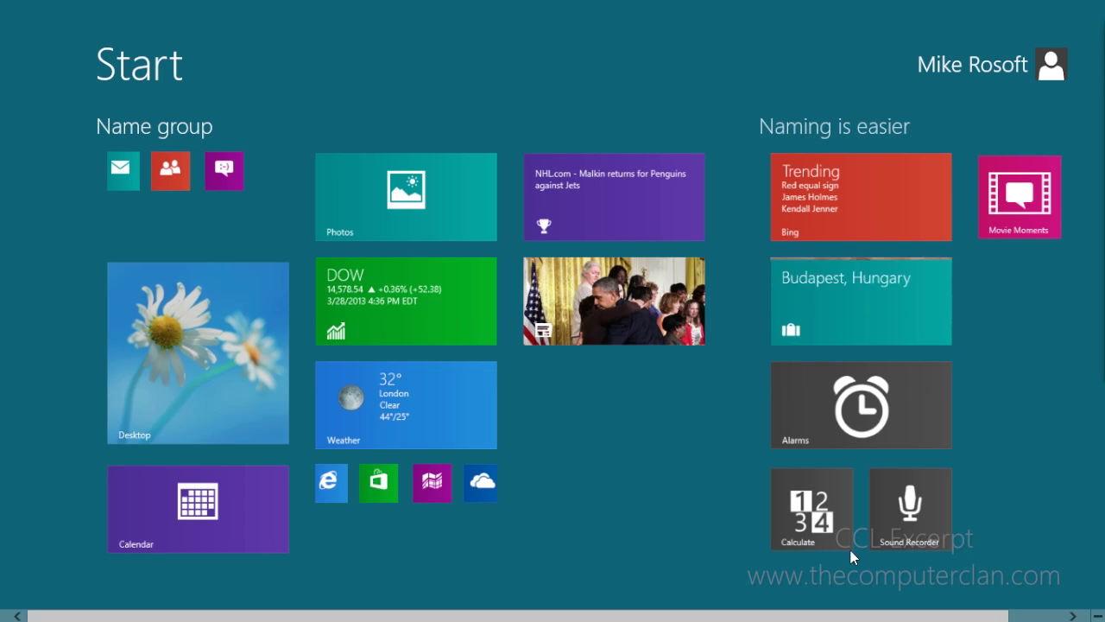
pyautogui.click(742, 537)
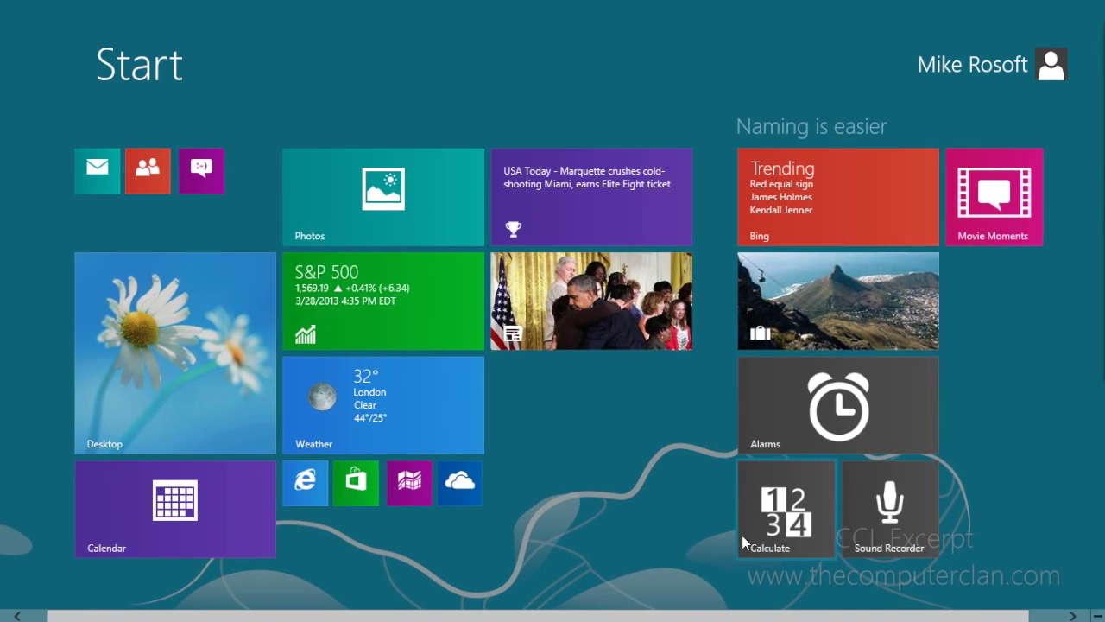